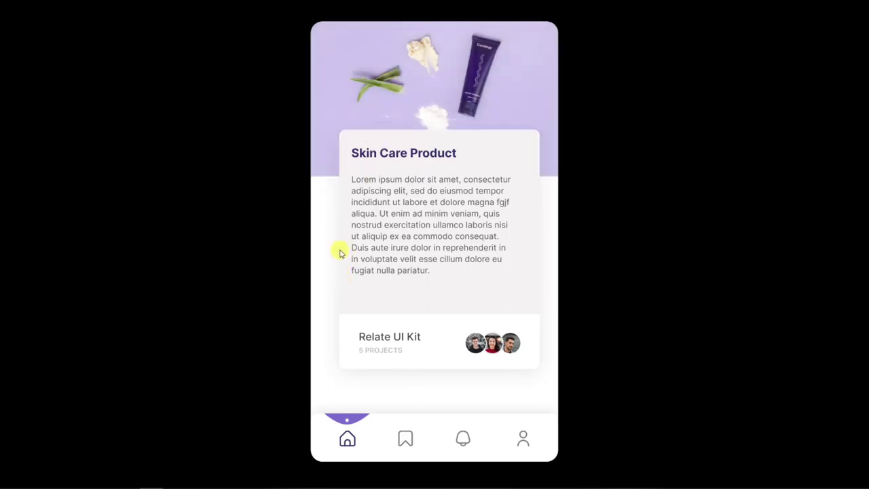
# Step: Preview the finished prototype: swipe through the product cards, open the Skin Care Product detail screen and return to the cards
pyautogui.click(334, 45)
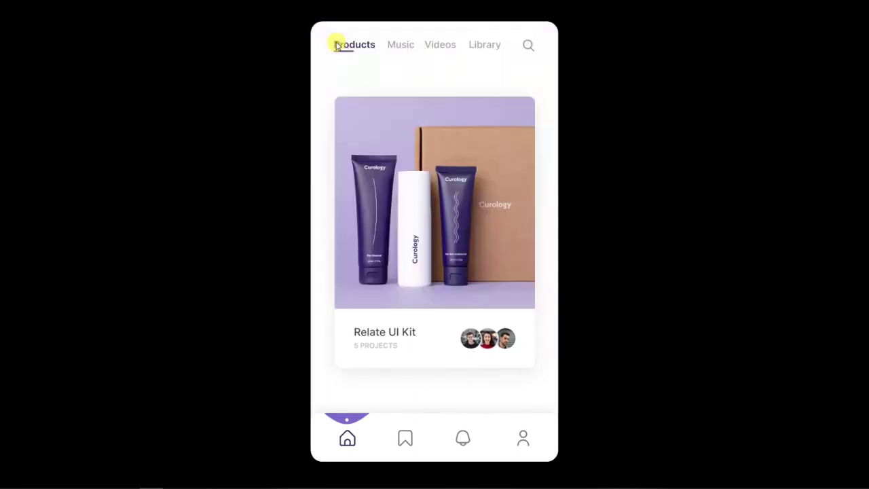
pyautogui.moveTo(382, 213); pyautogui.dragTo(448, 208)
pyautogui.moveTo(360, 218); pyautogui.dragTo(411, 199)
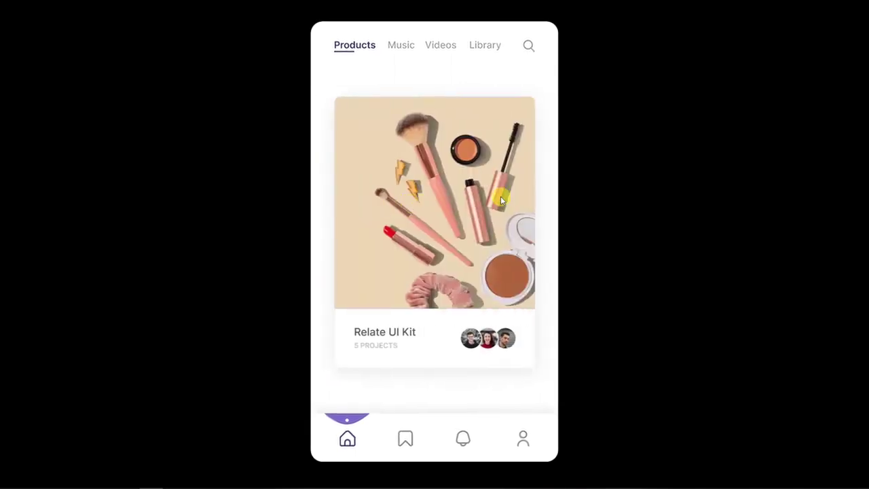
pyautogui.moveTo(501, 196); pyautogui.dragTo(406, 209)
pyautogui.click(436, 208)
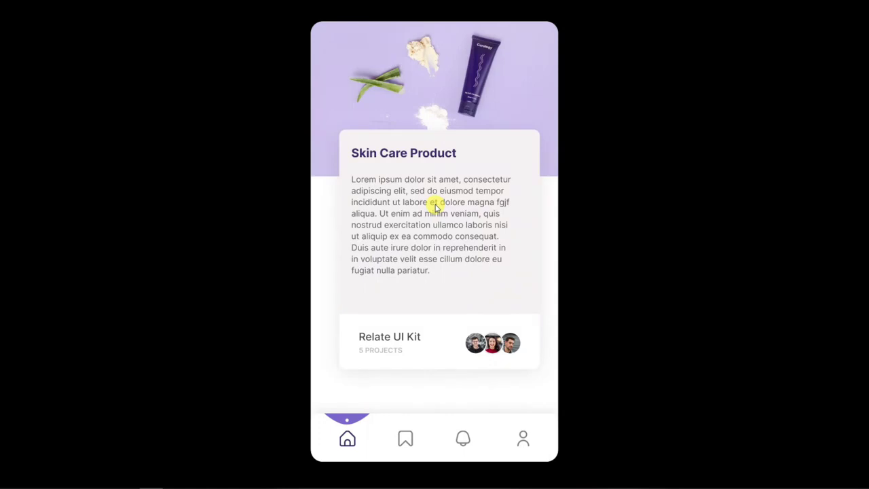
pyautogui.click(330, 40)
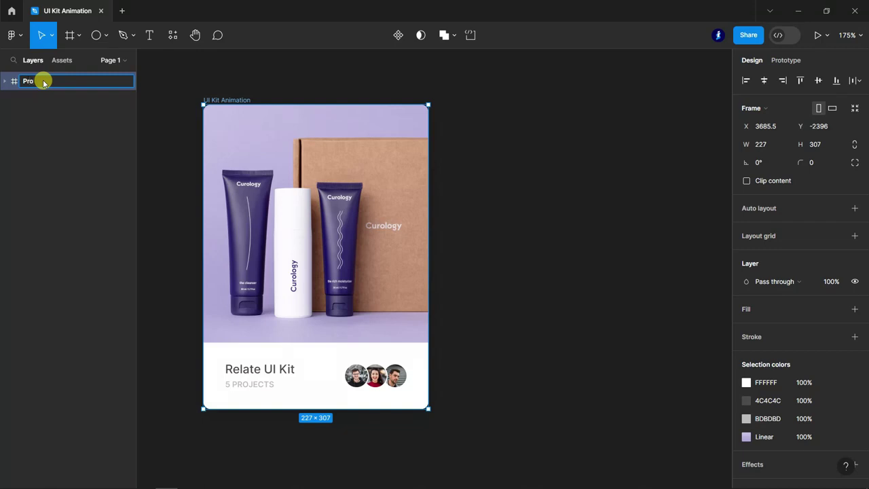
# Step: Rename the card frame as Product 1 and duplicate it beside the original as Product 2
pyautogui.write('ct 1')
pyautogui.press('Return')
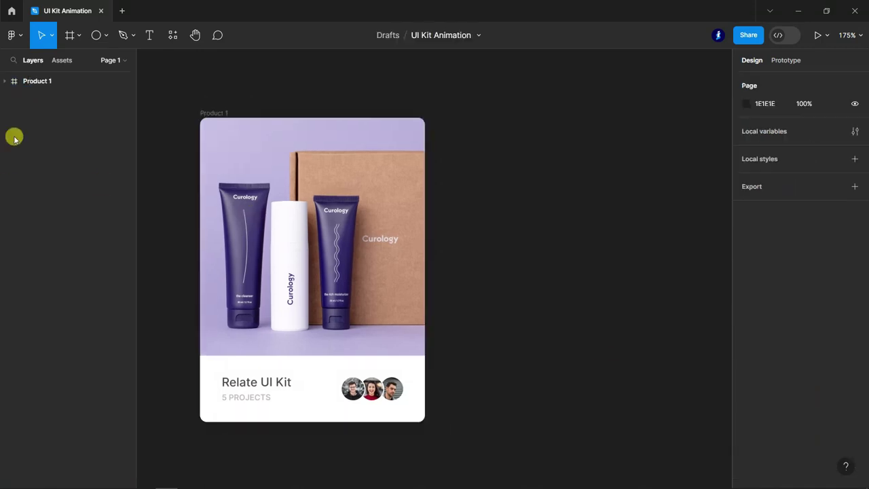
pyautogui.click(42, 82)
pyautogui.moveTo(320, 210); pyautogui.dragTo(572, 211)
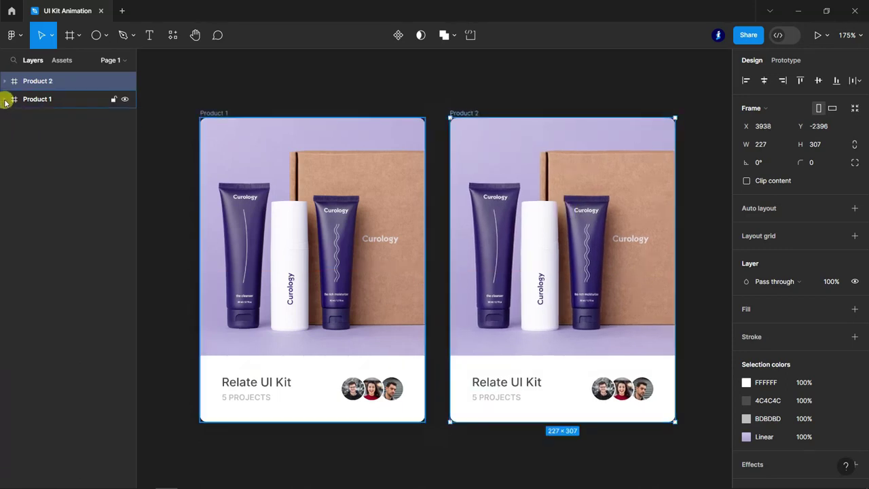
pyautogui.click(275, 70)
# Step: Copy the Glossier bottles image from Page 2 and paste it into the Product 1 card's mask group on Page 1
pyautogui.click(124, 60)
pyautogui.click(33, 119)
pyautogui.keyDown('ctrl'); pyautogui.scroll(-10, 373, 197); pyautogui.keyUp('ctrl')
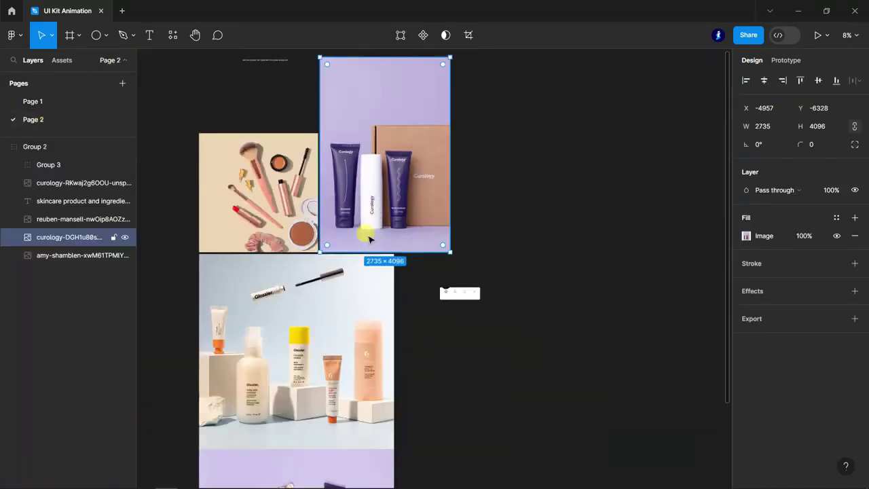
pyautogui.click(296, 339)
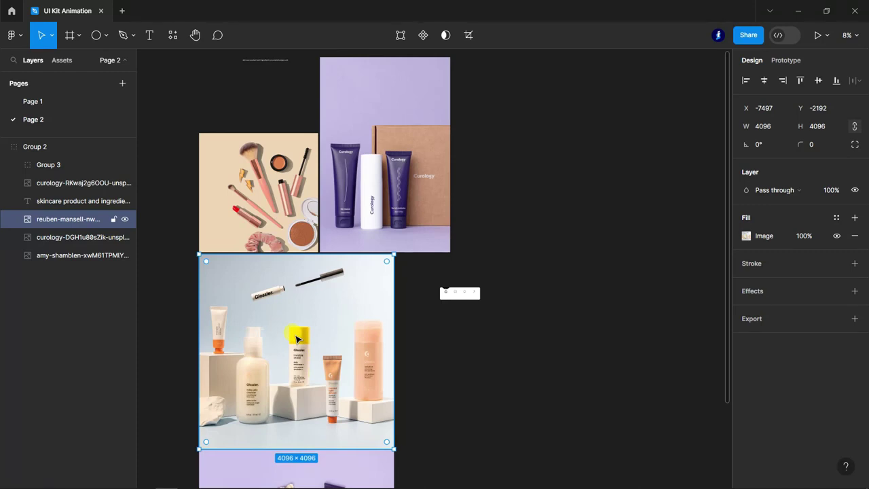
pyautogui.click(31, 101)
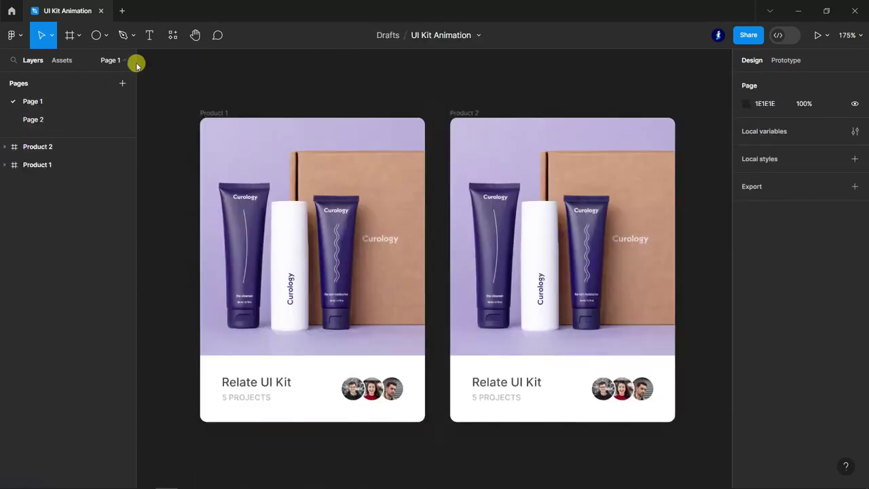
pyautogui.keyDown('ctrl'); pyautogui.click(344, 246); pyautogui.keyUp('ctrl')
pyautogui.hotkey('ctrl', 'v')
pyautogui.scroll(-3, 326, 298)
pyautogui.press('Escape')
pyautogui.scroll(3, 493, 410)
pyautogui.scroll(1, 483, 411)
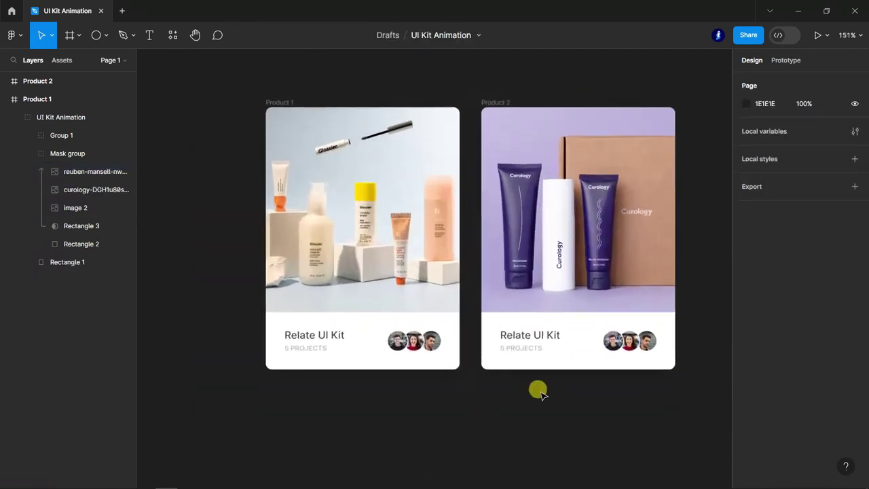
pyautogui.scroll(1, 541, 392)
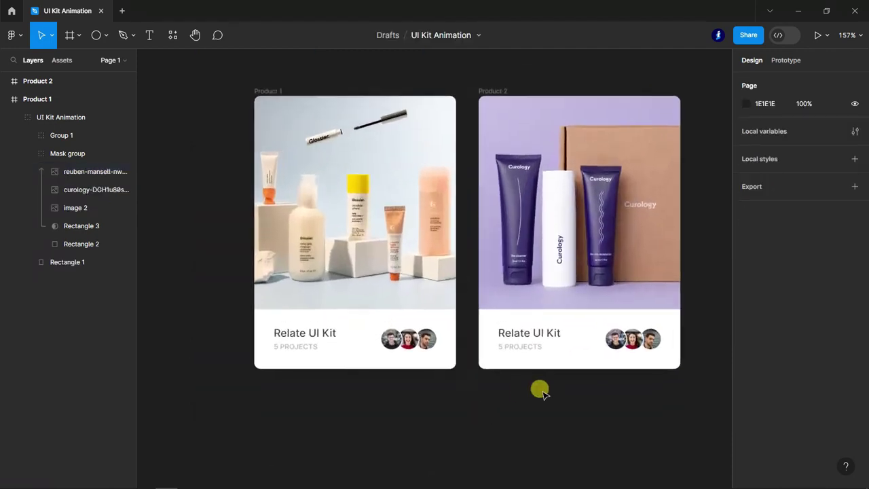
# Step: Duplicate the Product 2 card beside it with a 26 px gap and name the copy Product 3
pyautogui.click(27, 154)
pyautogui.click(13, 117)
pyautogui.scroll(-3, 591, 264)
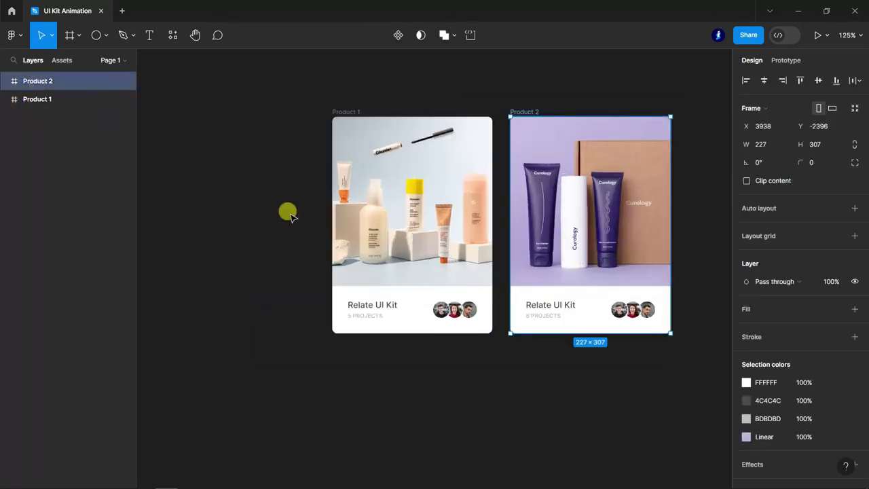
pyautogui.scroll(-4, 287, 211)
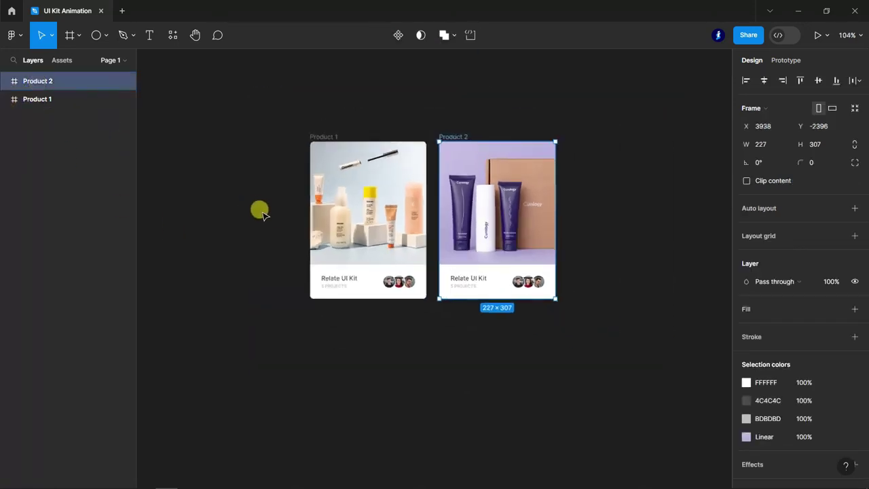
pyautogui.hotkey('ctrl', 'd')
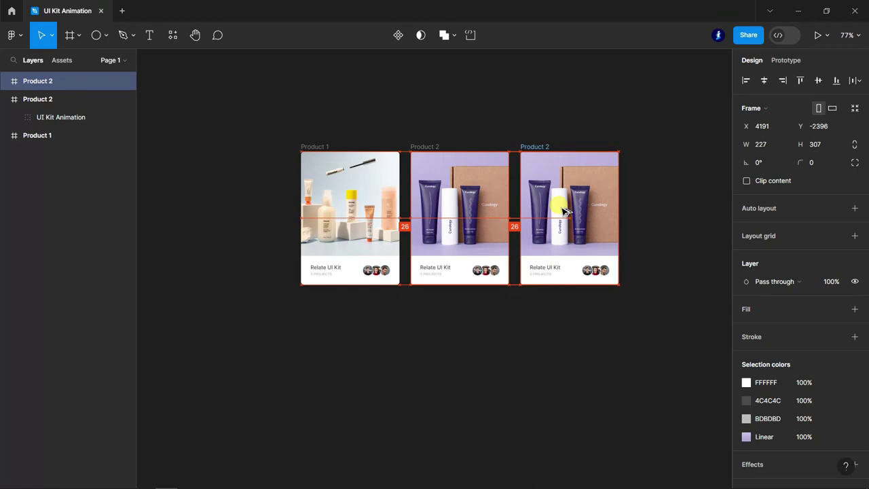
pyautogui.scroll(5, 550, 146)
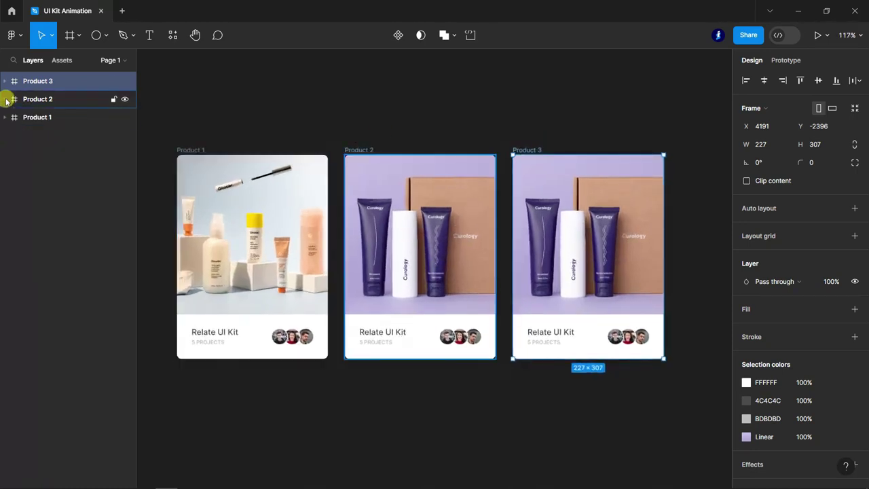
# Step: Copy the makeup brushes image from Page 2 and paste it into the Product 2 card's mask group on Page 1
pyautogui.click(116, 60)
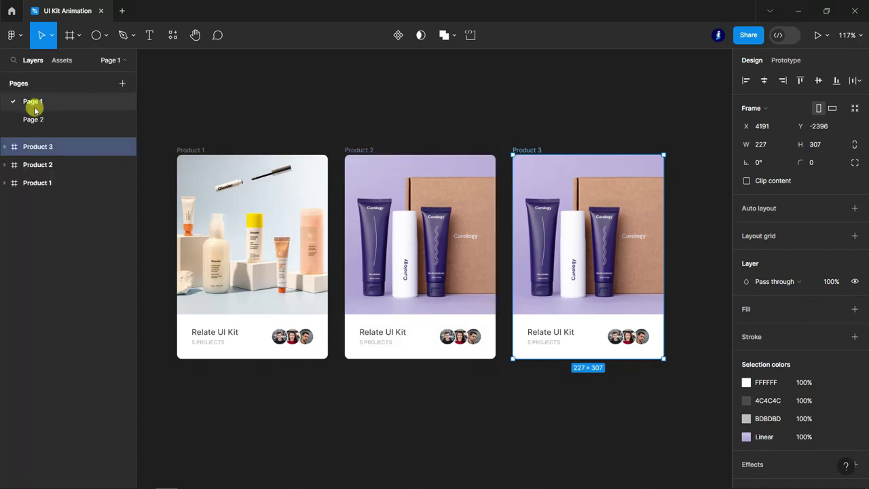
pyautogui.click(37, 120)
pyautogui.click(281, 202)
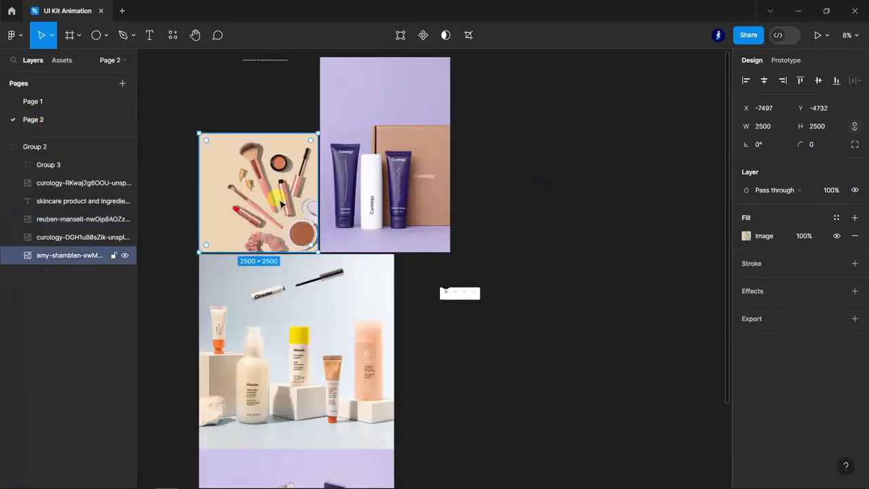
pyautogui.click(33, 102)
pyautogui.click(125, 60)
pyautogui.keyDown('ctrl'); pyautogui.click(438, 244); pyautogui.keyUp('ctrl')
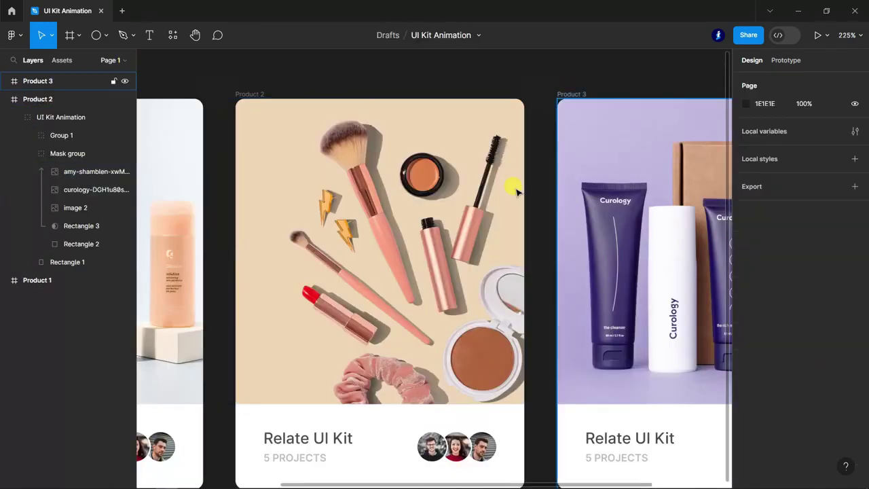
pyautogui.scroll(-3, 434, 401)
pyautogui.scroll(2, 511, 448)
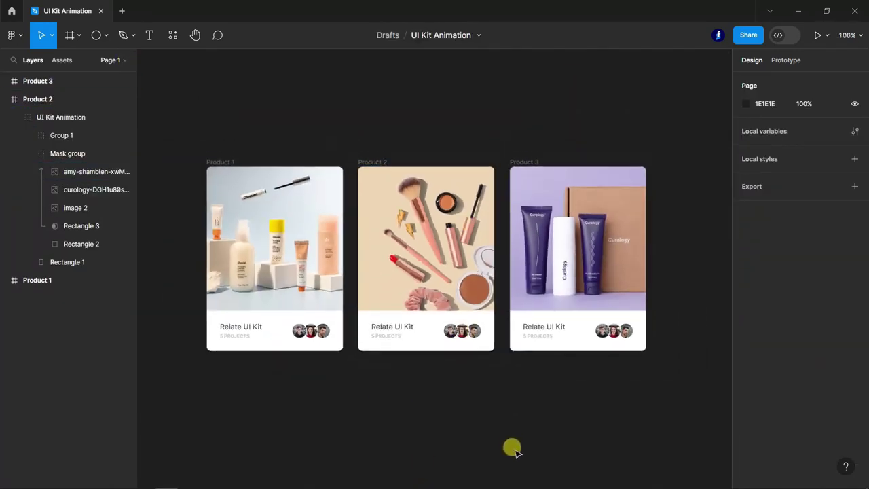
pyautogui.click(13, 117)
pyautogui.click(6, 100)
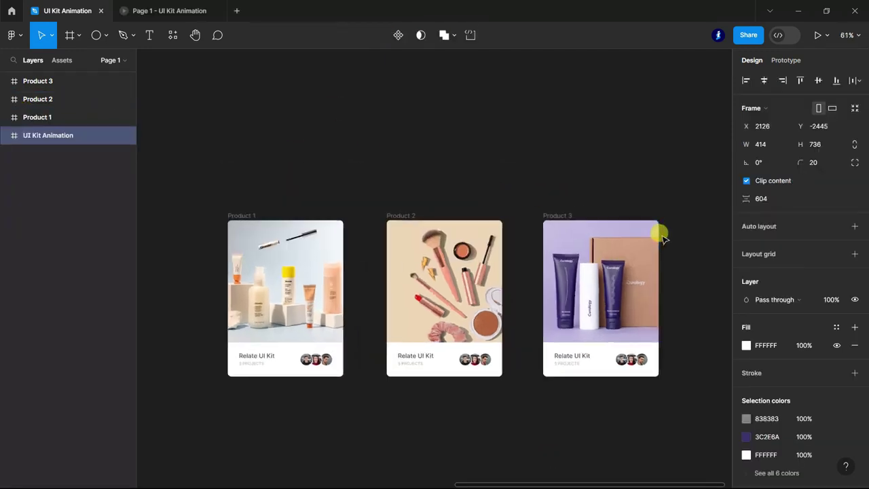
# Step: Move the UI Kit Animation phone frame close beside the Product 1 card
pyautogui.scroll(-5, 664, 238)
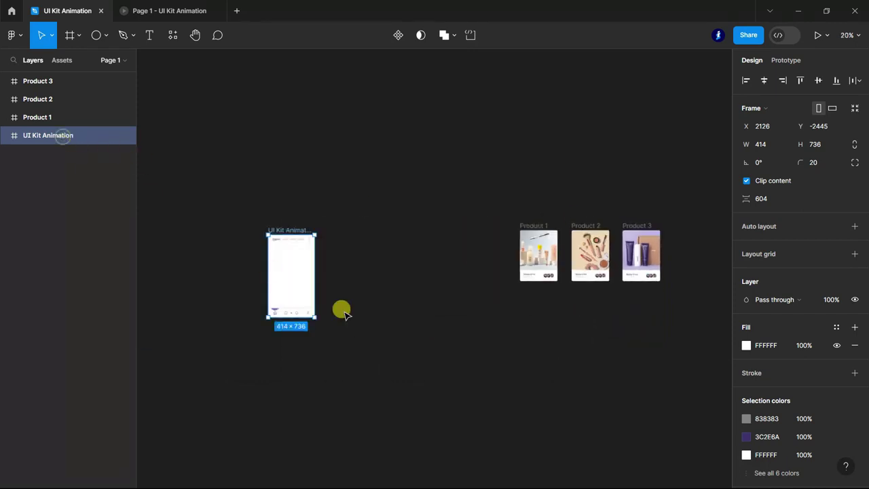
pyautogui.moveTo(306, 280); pyautogui.dragTo(487, 248)
pyautogui.scroll(5, 491, 265)
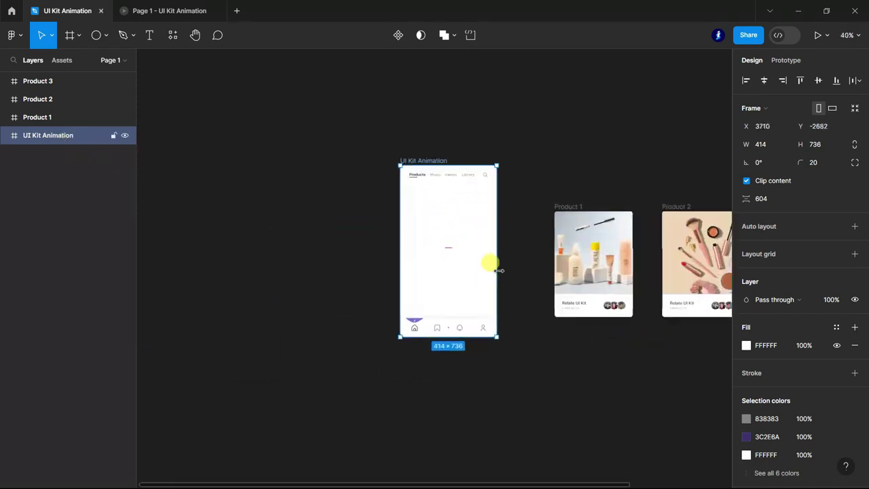
pyautogui.click(262, 258)
pyautogui.scroll(-2, 258, 256)
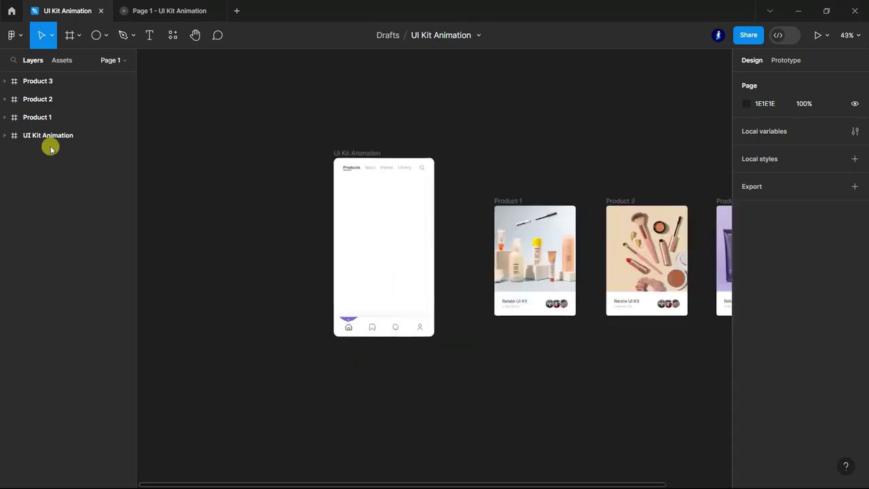
pyautogui.click(50, 139)
pyautogui.scroll(-3, 219, 237)
pyautogui.scroll(2, 293, 284)
pyautogui.moveTo(294, 283); pyautogui.dragTo(340, 229)
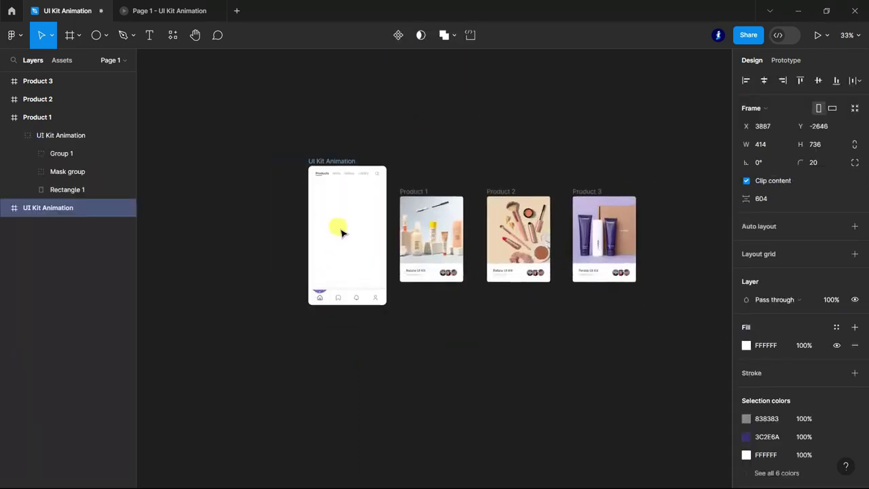
# Step: Nest the Product 1, Product 2 and Product 3 frames inside the UI Kit Animation frame, above the Search layer
pyautogui.click(6, 118)
pyautogui.click(28, 116)
pyautogui.click(6, 136)
pyautogui.keyDown('shift'); pyautogui.click(34, 99); pyautogui.keyUp('shift')
pyautogui.keyDown('shift'); pyautogui.click(38, 82); pyautogui.keyUp('shift')
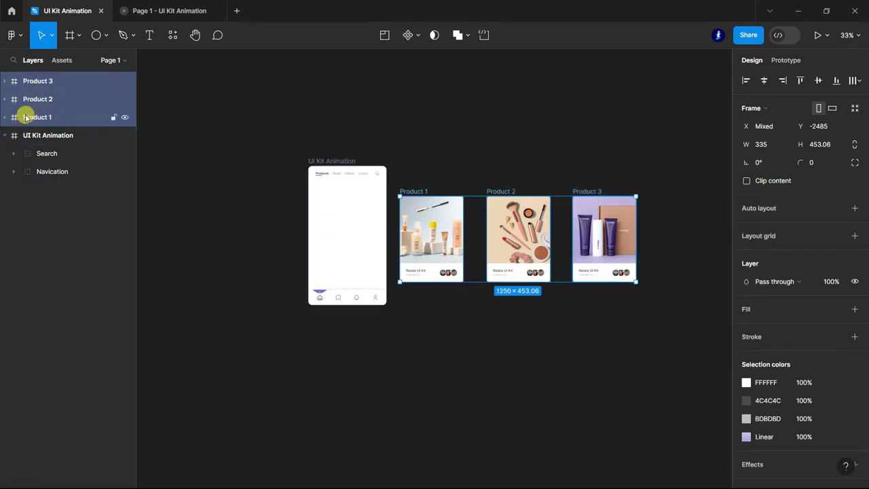
pyautogui.moveTo(34, 147); pyautogui.dragTo(31, 139)
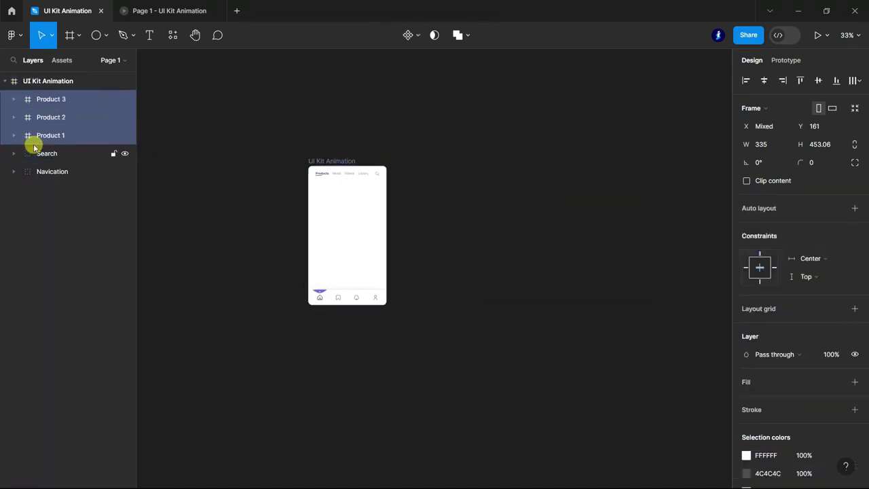
# Step: Shift the three product cards so Product 1 sits within the phone screen at Y 126, aligned with the Products heading
pyautogui.moveTo(423, 235); pyautogui.dragTo(363, 221)
pyautogui.scroll(4, 350, 235)
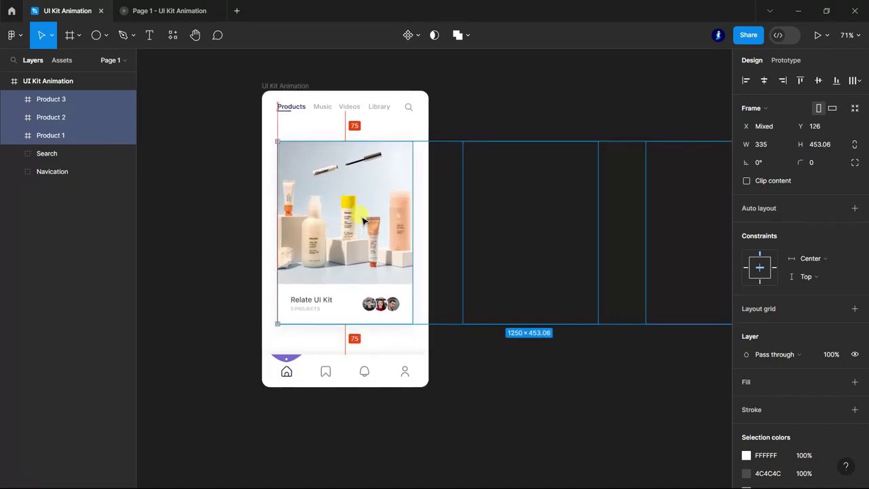
pyautogui.click(214, 235)
pyautogui.scroll(-3, 249, 341)
pyautogui.scroll(3, 303, 111)
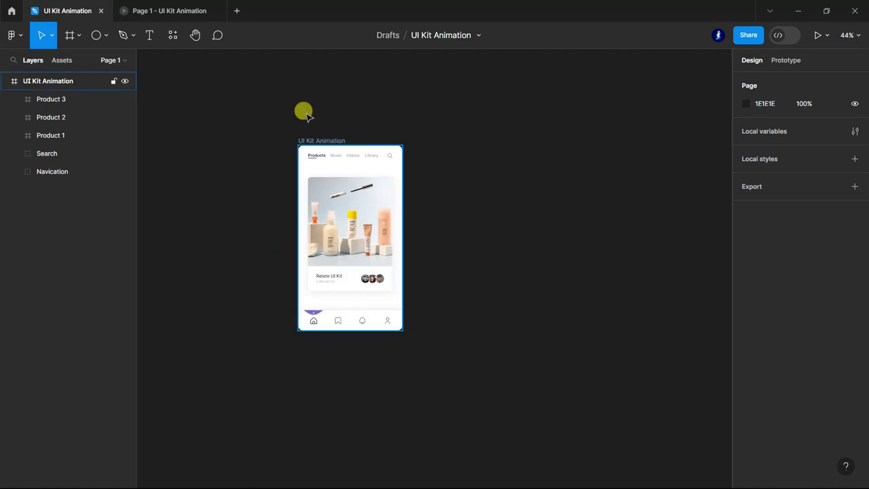
pyautogui.scroll(1, 274, 167)
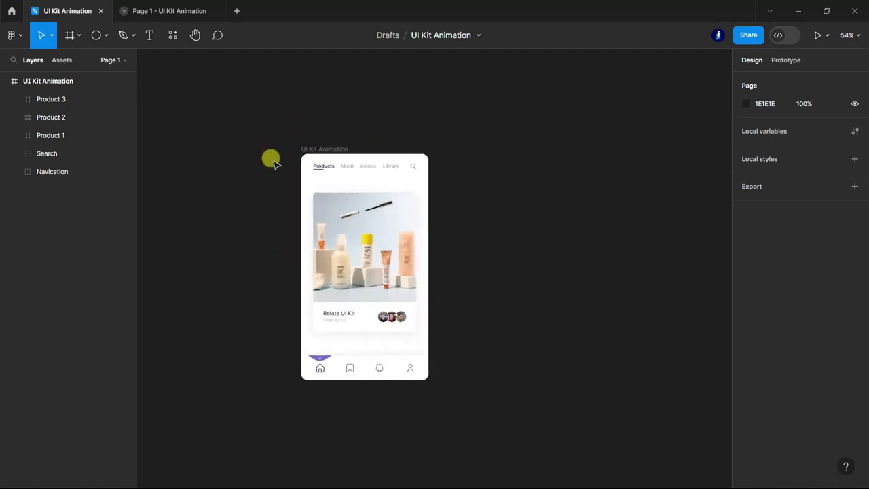
pyautogui.scroll(3, 228, 194)
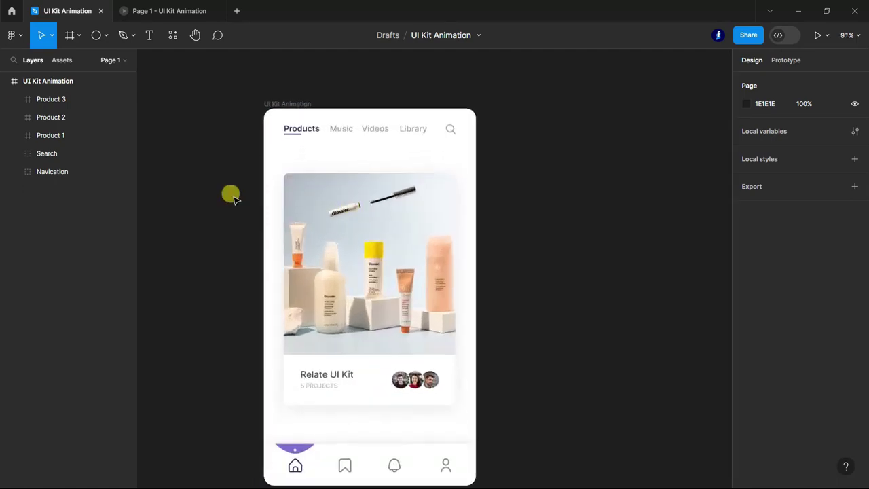
pyautogui.scroll(-1, 233, 197)
# Step: Duplicate the UI Kit Animation frame directly below the original with a 112 px gap
pyautogui.click(48, 80)
pyautogui.press('-')
pyautogui.press('-')
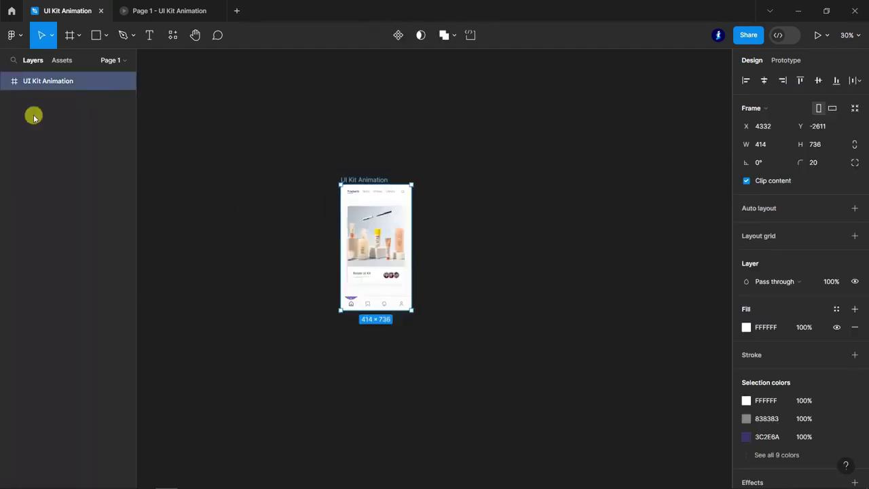
pyautogui.moveTo(379, 224); pyautogui.dragTo(382, 369)
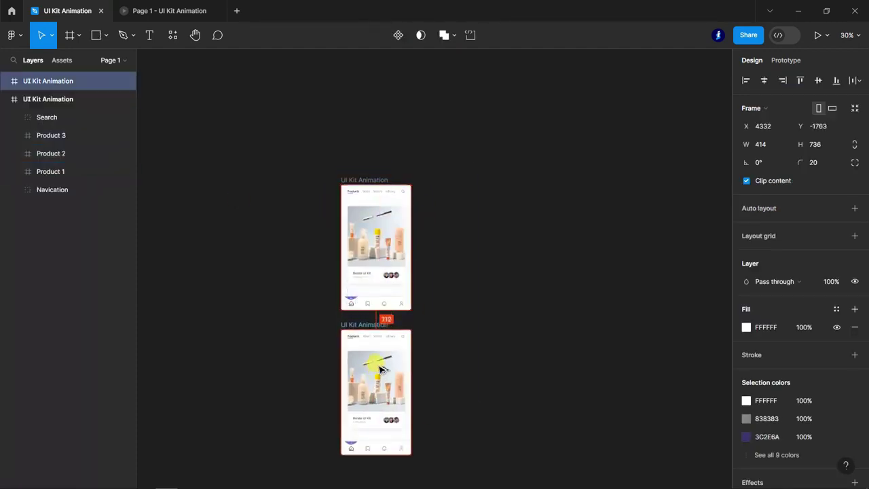
pyautogui.click(268, 291)
pyautogui.scroll(-2, 269, 292)
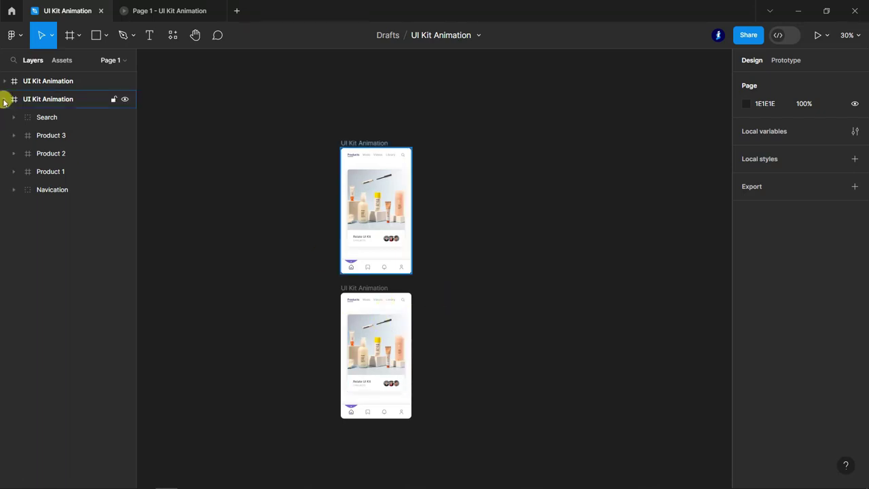
# Step: Shift the Product 1, Product 2 and Product 3 cards left in the lower UI Kit Animation frame to bring Product 2 onto the phone screen
pyautogui.click(58, 97)
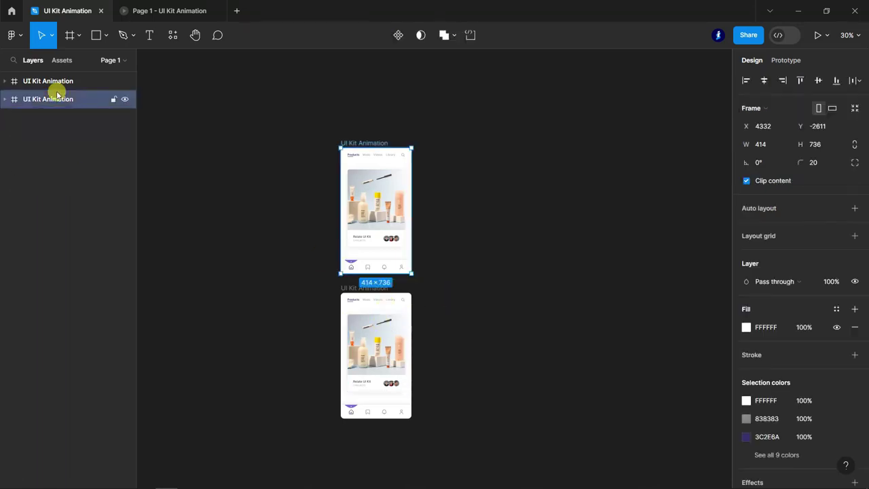
pyautogui.click(6, 82)
pyautogui.click(67, 154)
pyautogui.click(65, 141)
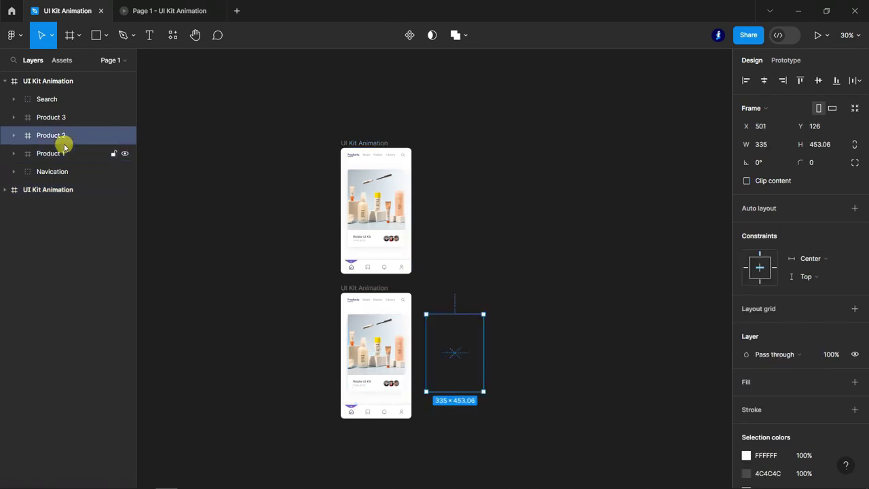
pyautogui.keyDown('shift'); pyautogui.click(64, 155); pyautogui.keyUp('shift')
pyautogui.scroll(5, 439, 384)
pyautogui.press('Left')
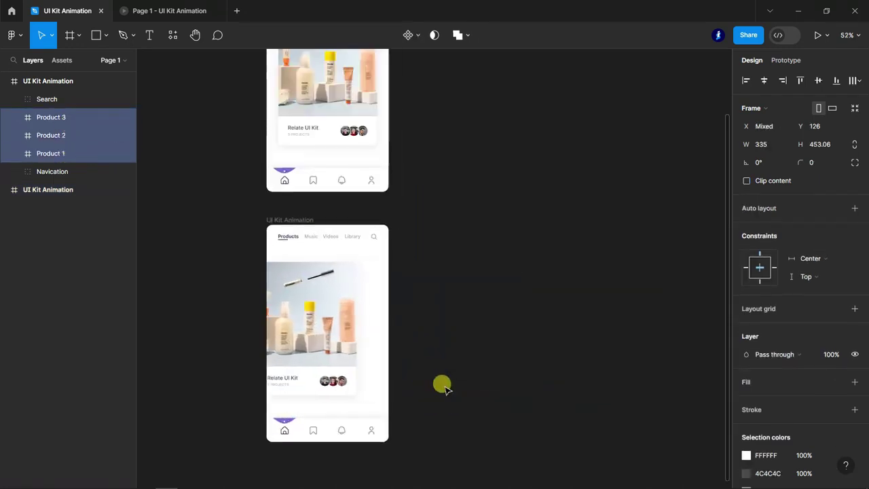
pyautogui.press('Left')
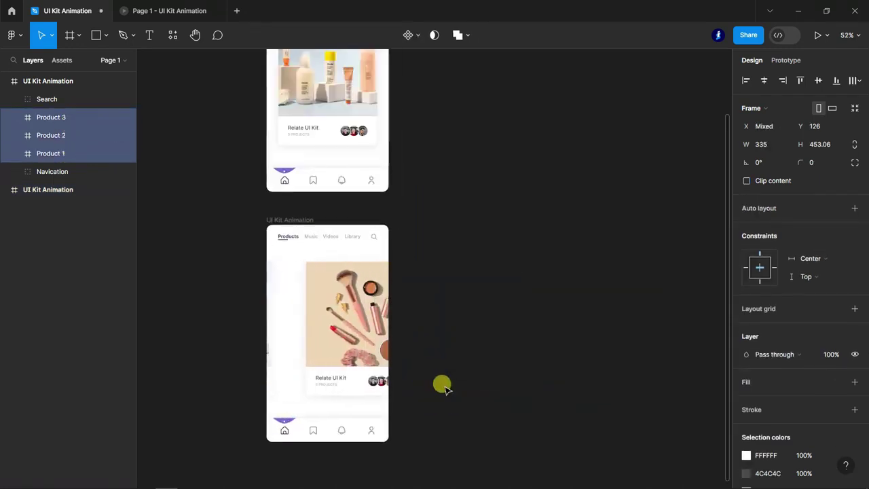
# Step: Center the Product 2 card horizontally in the lower phone frame, at X 40
pyautogui.click(326, 332)
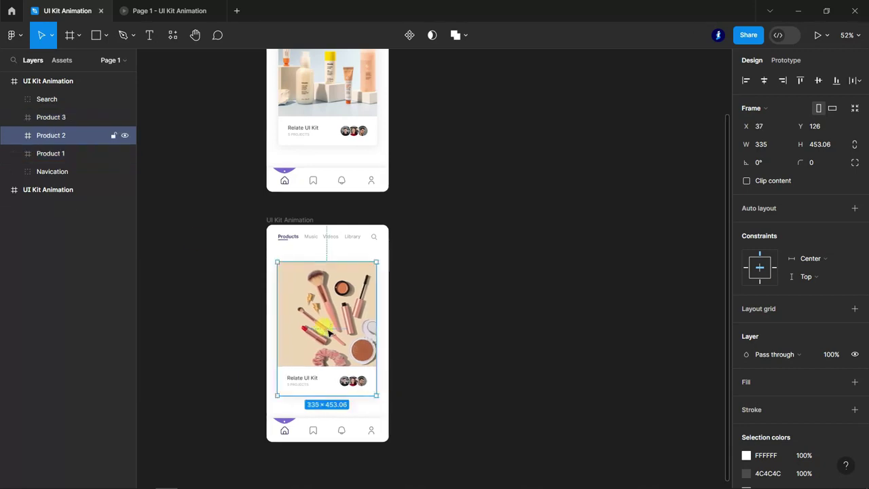
pyautogui.click(764, 81)
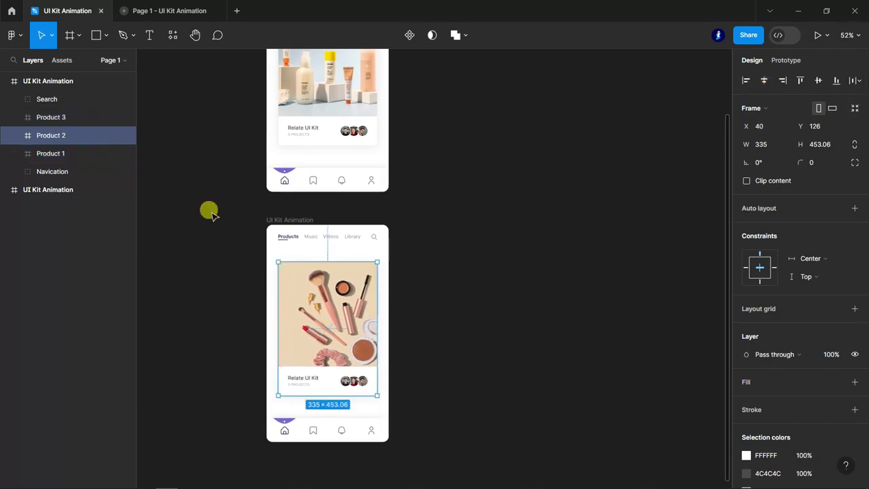
pyautogui.click(218, 191)
# Step: Duplicate the phone frame showing Product 2 directly below itself, at Y -915
pyautogui.scroll(-3, 223, 194)
pyautogui.scroll(1, 288, 442)
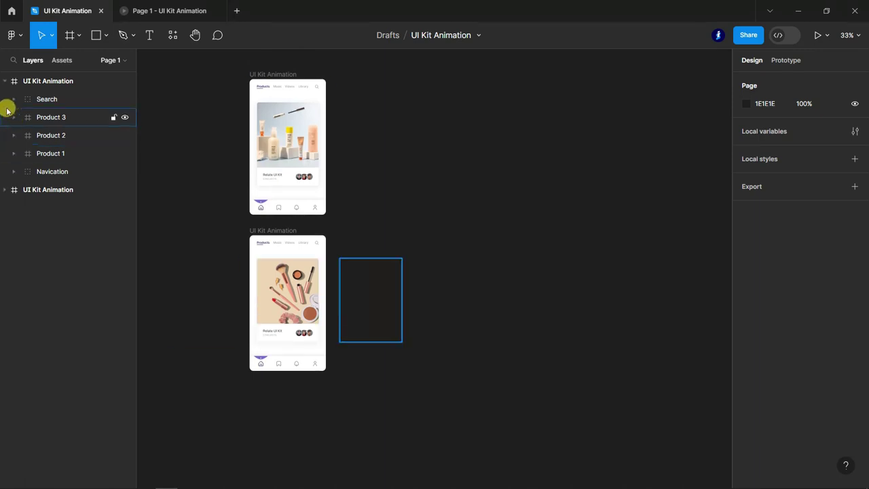
pyautogui.click(39, 81)
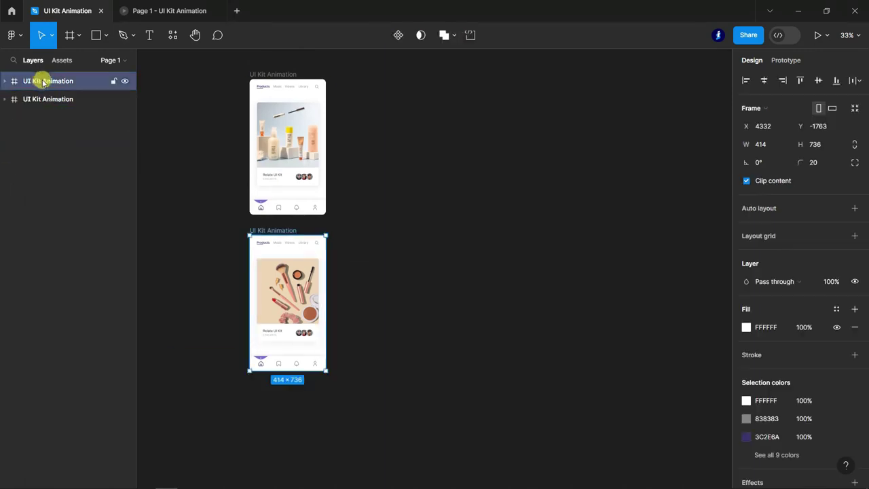
pyautogui.scroll(-1, 305, 248)
pyautogui.moveTo(287, 234); pyautogui.dragTo(289, 393)
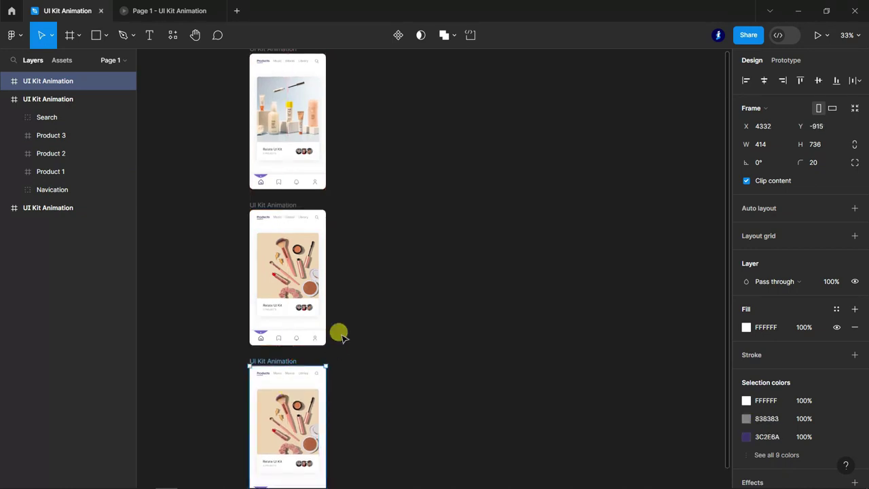
# Step: Shift the three product cards left in the third phone frame and center Product 3 horizontally on its screen at X 40
pyautogui.scroll(-2, 337, 333)
pyautogui.click(4, 83)
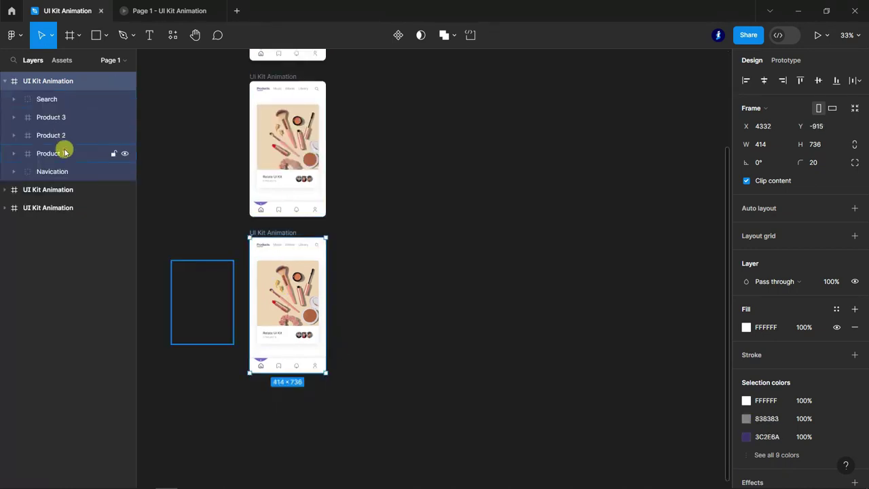
pyautogui.click(64, 148)
pyautogui.keyDown('shift'); pyautogui.click(73, 120); pyautogui.keyUp('shift')
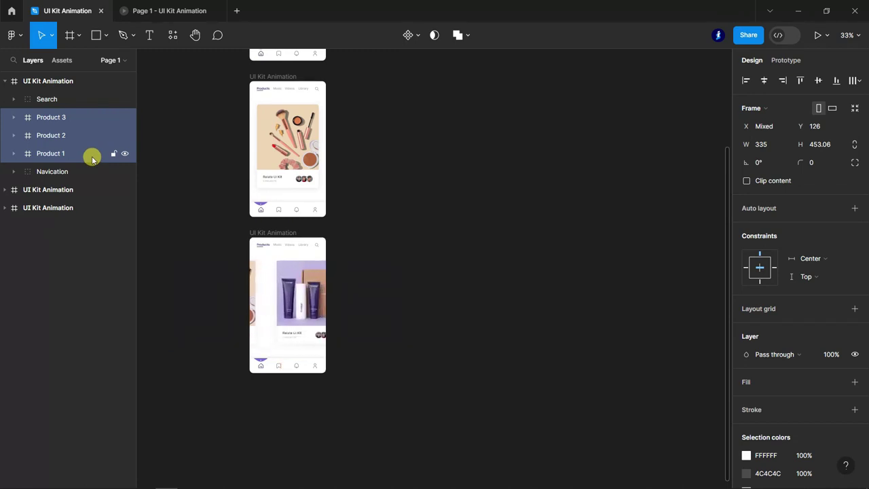
pyautogui.click(91, 117)
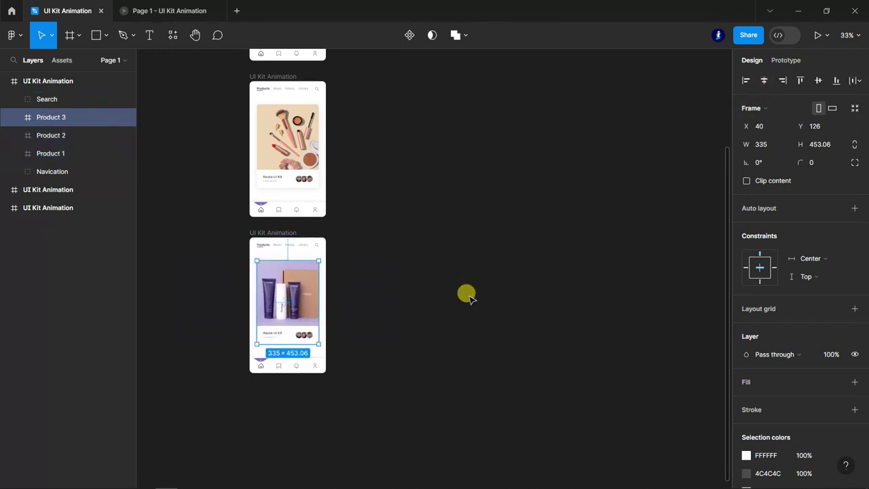
pyautogui.click(434, 312)
pyautogui.scroll(-3, 400, 376)
pyautogui.scroll(1, 407, 375)
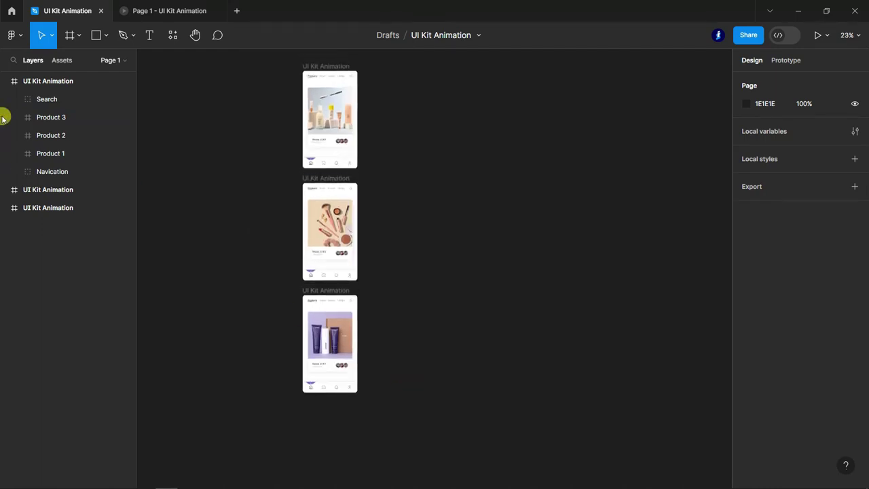
# Step: Rename the middle phone frame UI Kit Animation2 and the lowest one UI Kit Animation3
pyautogui.click(5, 80)
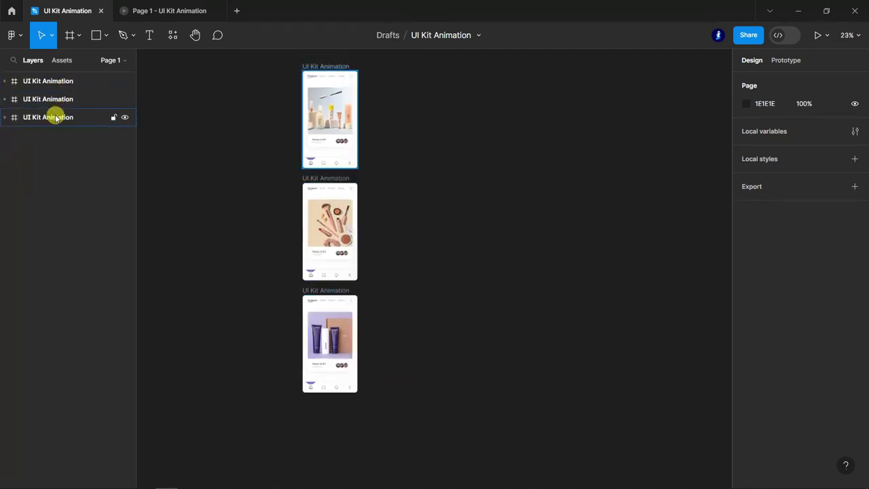
pyautogui.doubleClick(79, 100)
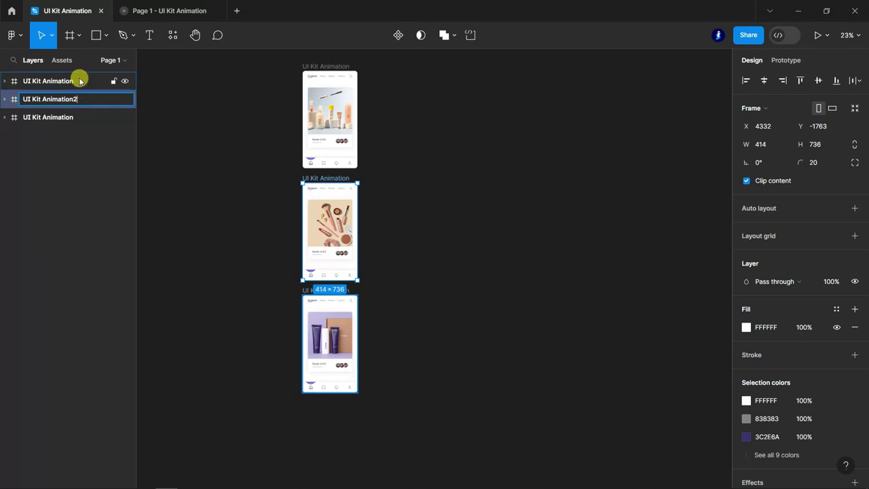
pyautogui.write('2')
pyautogui.click(79, 81)
pyautogui.write('3')
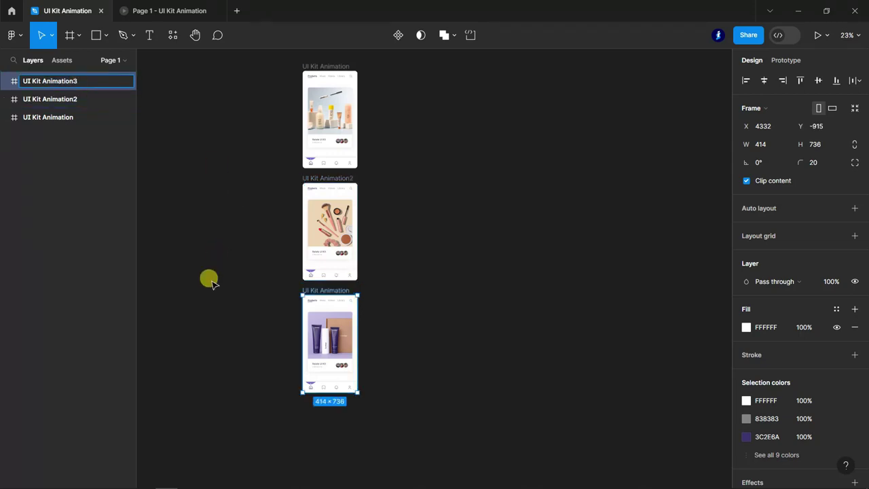
pyautogui.click(217, 265)
# Step: Link the Product 1 card in the first frame to UI Kit Animation2 with an On drag interaction and Ease out easing
pyautogui.scroll(2, 351, 292)
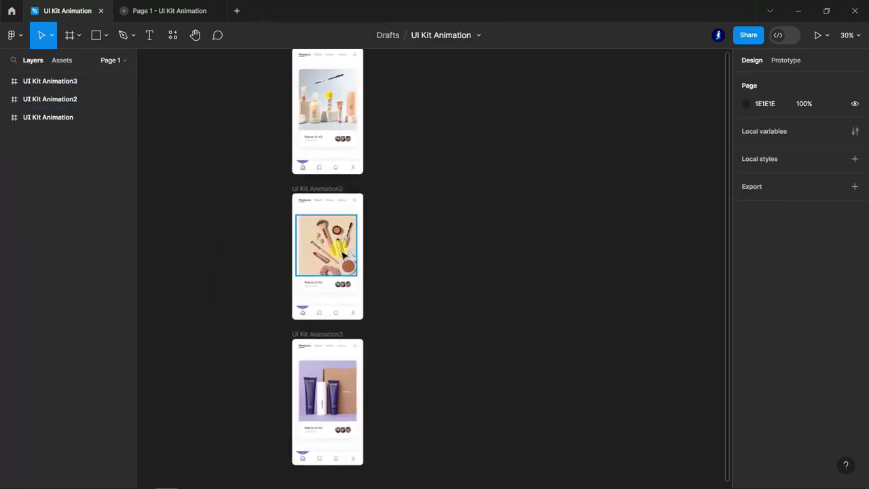
pyautogui.click(333, 121)
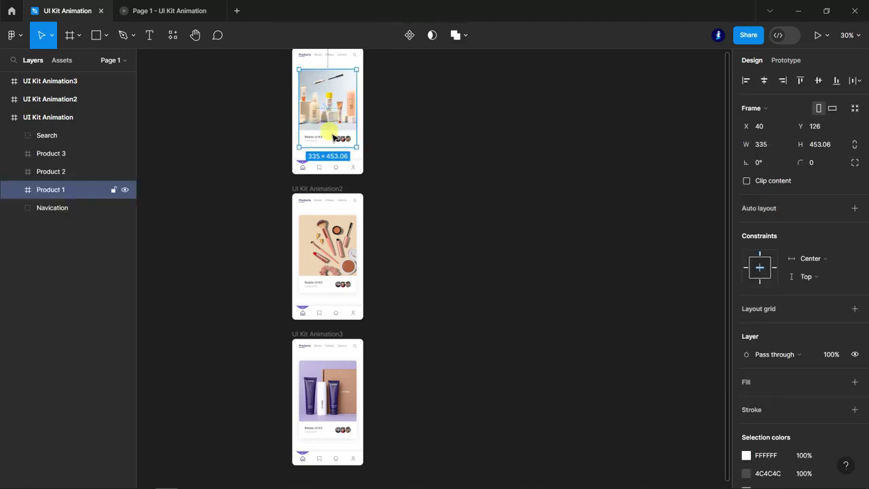
pyautogui.click(786, 61)
pyautogui.moveTo(327, 148); pyautogui.dragTo(330, 211)
pyautogui.click(298, 224)
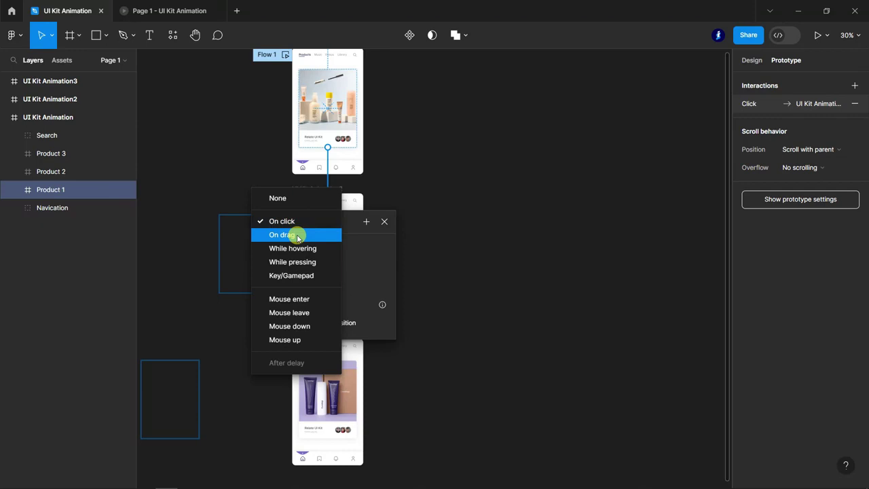
pyautogui.click(296, 236)
pyautogui.click(328, 305)
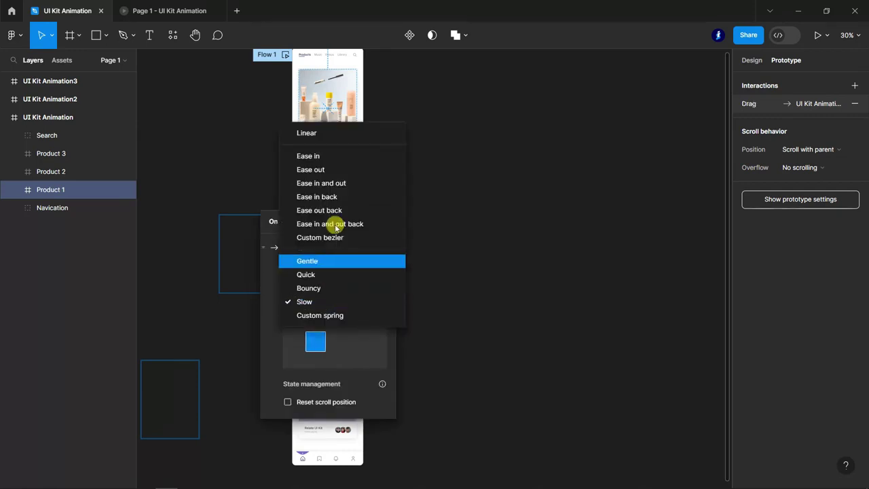
pyautogui.click(326, 171)
pyautogui.click(469, 320)
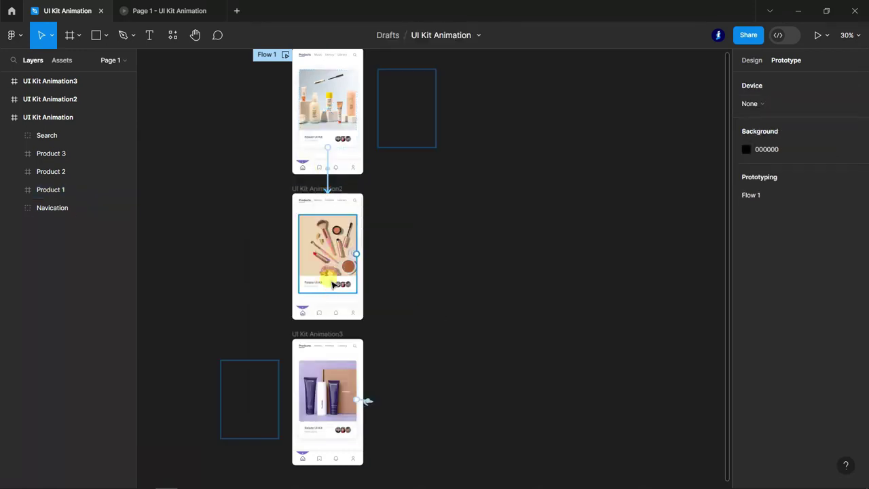
# Step: Link the Product 2 card in UI Kit Animation2 to UI Kit Animation3 with an On drag, Smart animate interaction
pyautogui.moveTo(327, 292); pyautogui.dragTo(327, 356)
pyautogui.click(299, 367)
pyautogui.click(305, 343)
pyautogui.scroll(-2, 445, 345)
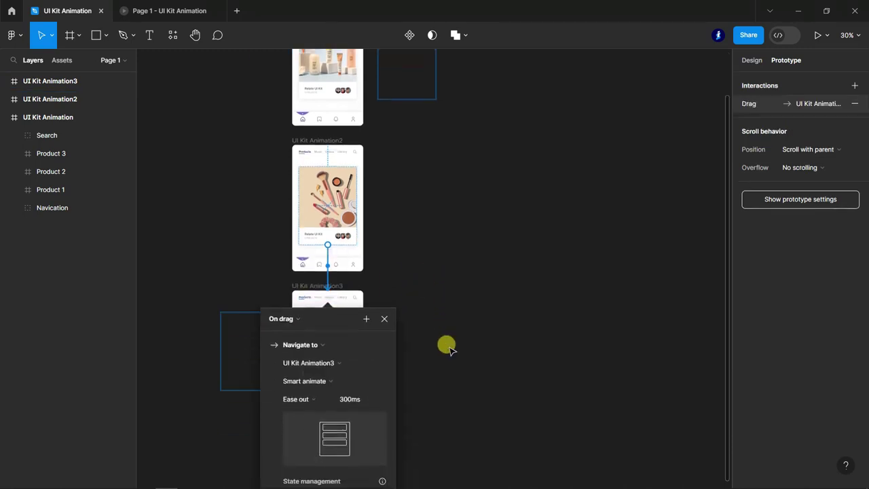
pyautogui.scroll(-2, 446, 346)
pyautogui.click(446, 346)
# Step: Preview Flow 1 by swiping from the first product card through to the third, and return to the design file
pyautogui.scroll(4, 449, 346)
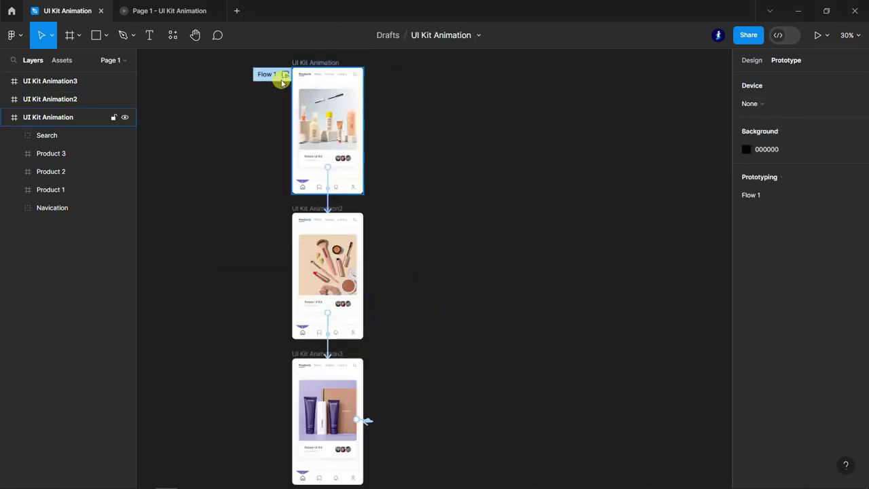
pyautogui.click(285, 75)
pyautogui.moveTo(500, 252); pyautogui.dragTo(364, 255)
pyautogui.moveTo(466, 235); pyautogui.dragTo(260, 258)
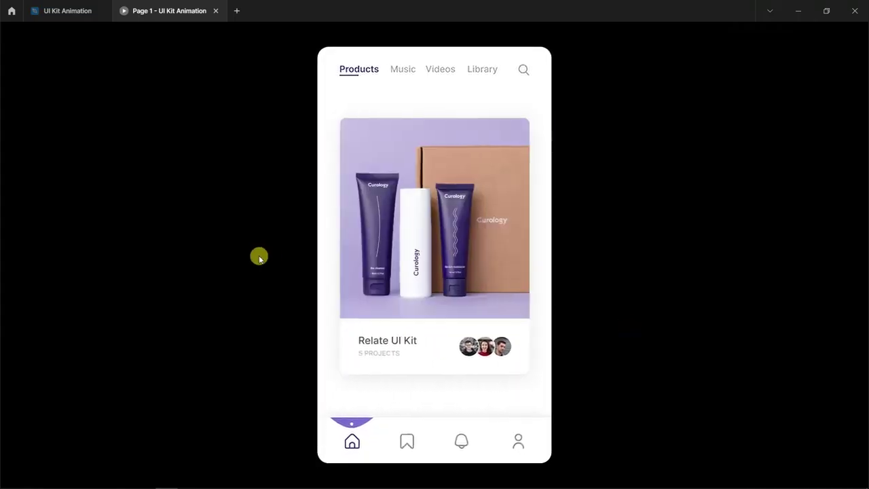
pyautogui.hotkey('ctrl', 'shift', 'Tab')
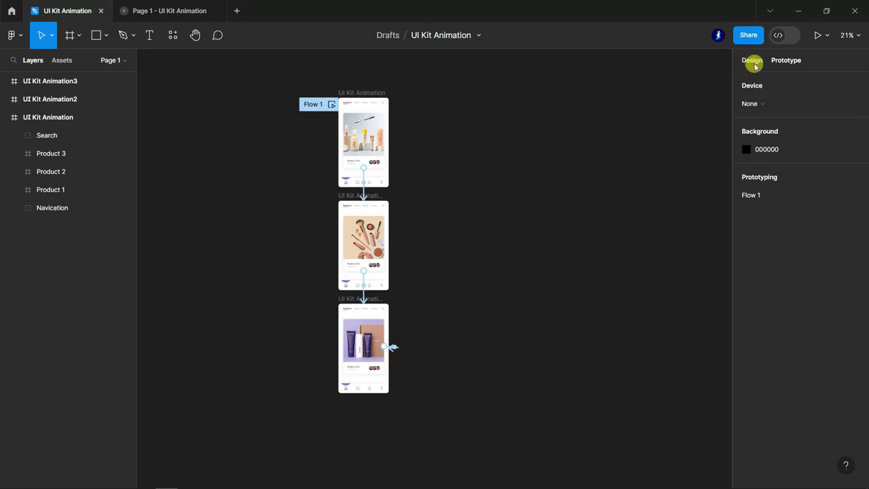
# Step: Duplicate the UI Kit Animation3 frame directly below the original, at Y -67
pyautogui.click(753, 66)
pyautogui.scroll(-3, 471, 330)
pyautogui.scroll(3, 359, 334)
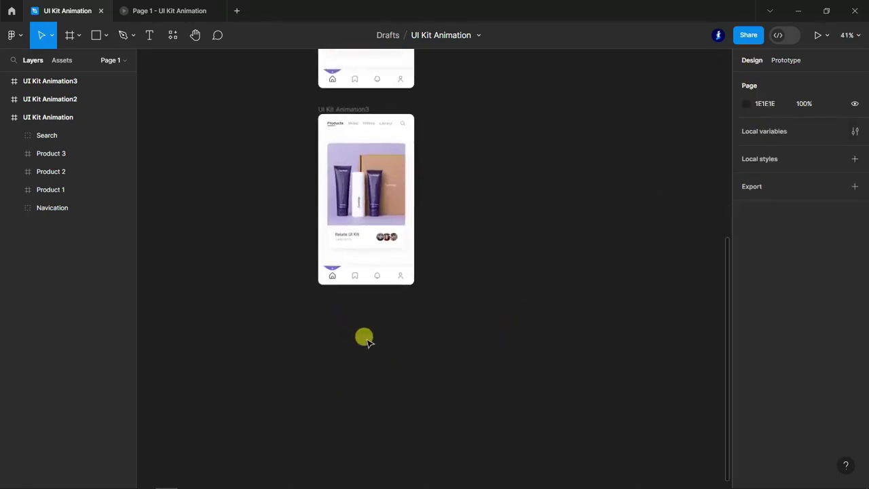
pyautogui.click(355, 155)
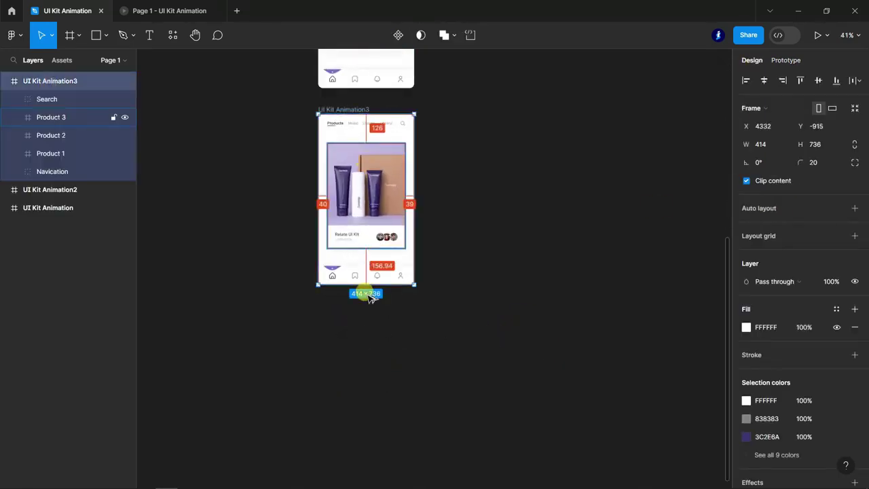
pyautogui.hotkey('ctrl', 'd')
pyautogui.scroll(-3, 398, 339)
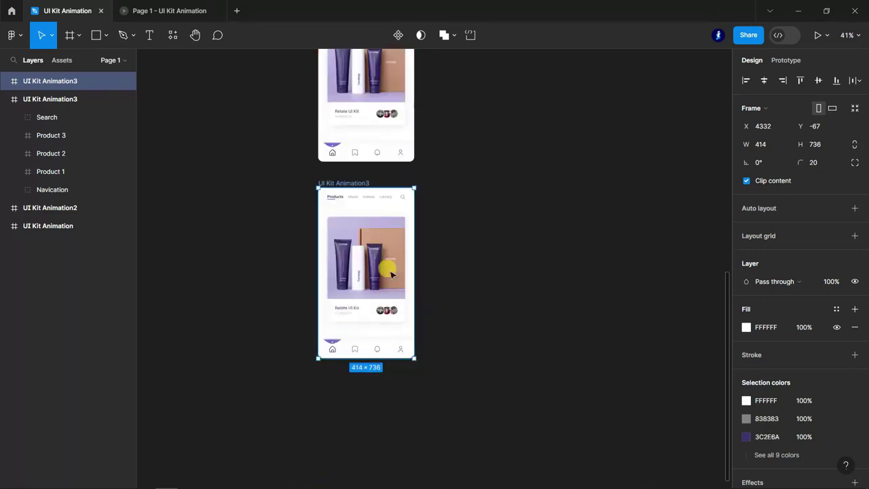
pyautogui.scroll(3, 407, 326)
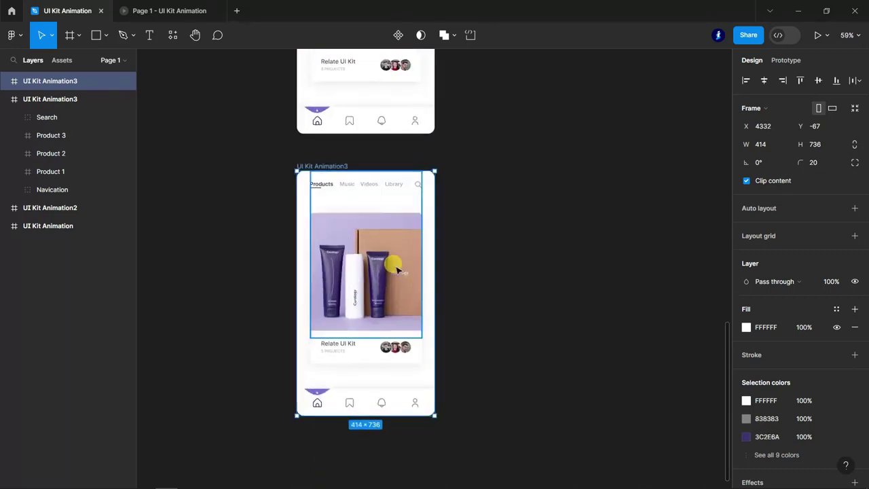
pyautogui.scroll(2, 397, 269)
pyautogui.click(598, 284)
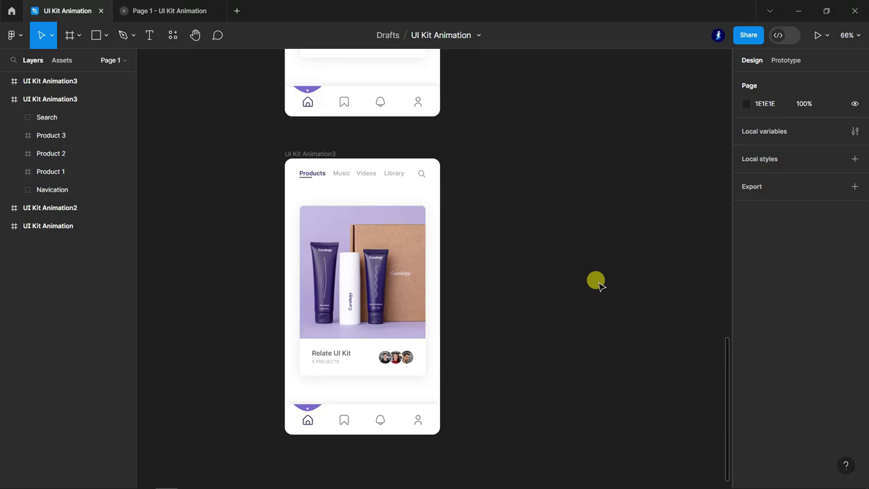
# Step: Move the lavender curology-RKwaj2g6OOU-unsplash 1 image from Page 2 to Page 1 and return to Page 1
pyautogui.scroll(3, 381, 197)
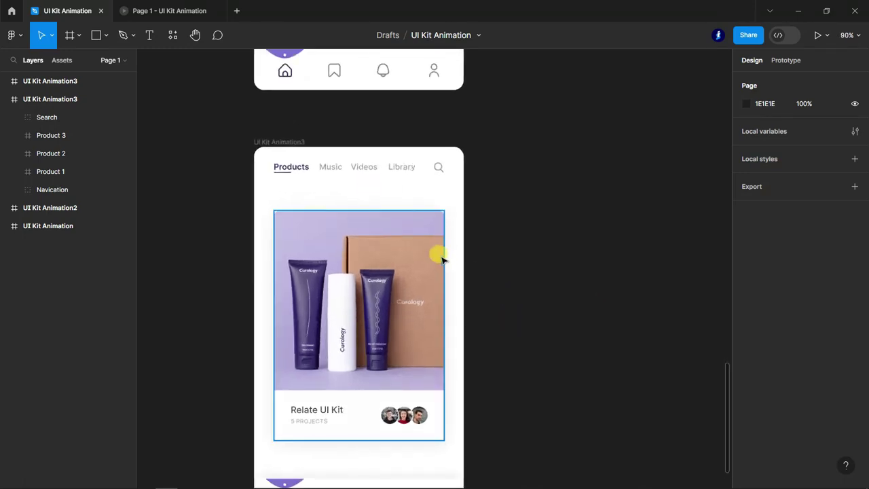
pyautogui.click(124, 61)
pyautogui.click(37, 119)
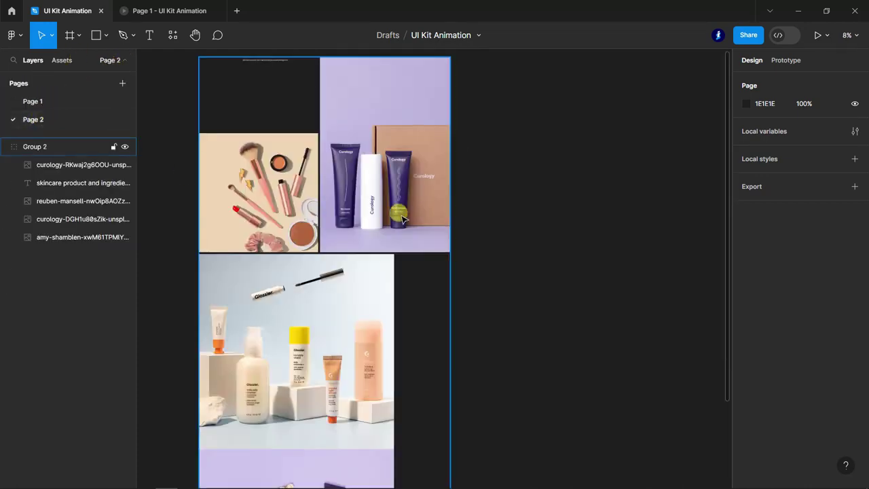
pyautogui.scroll(-5, 402, 219)
pyautogui.doubleClick(314, 207)
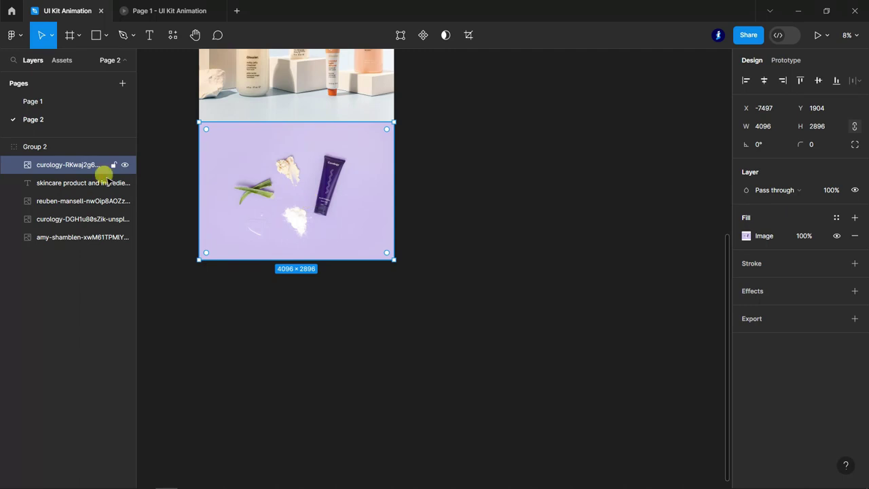
pyautogui.rightClick(79, 166)
pyautogui.moveTo(129, 210)
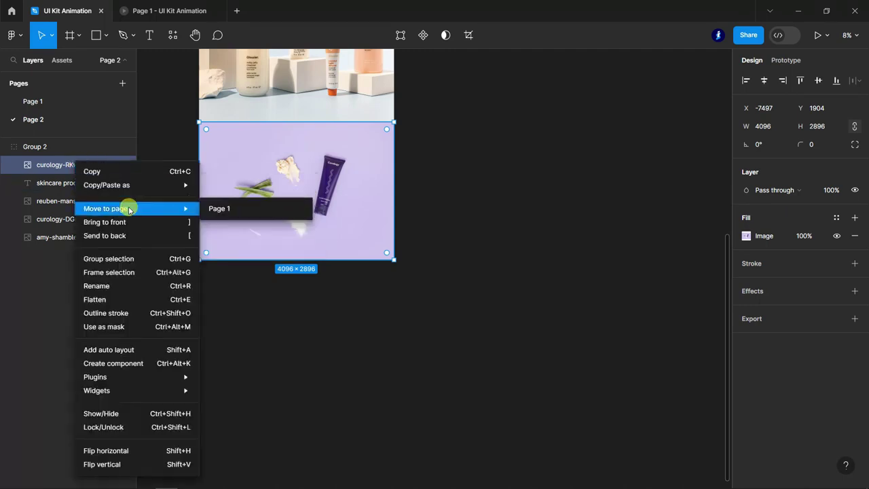
pyautogui.click(225, 209)
pyautogui.click(48, 102)
pyautogui.click(116, 61)
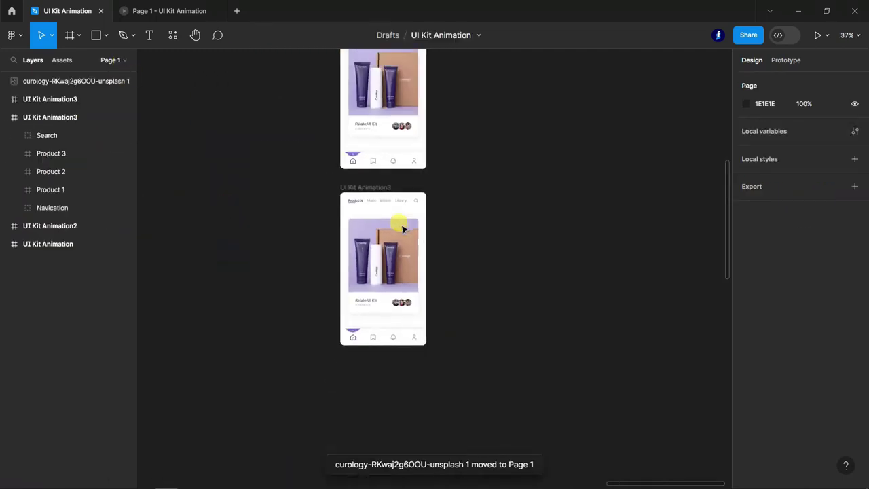
# Step: Scale the lavender curology image to 442 × 312 and place it across the upper part of the lowest UI Kit Animation3 frame
pyautogui.scroll(-5, 441, 324)
pyautogui.moveTo(486, 293); pyautogui.dragTo(637, 219)
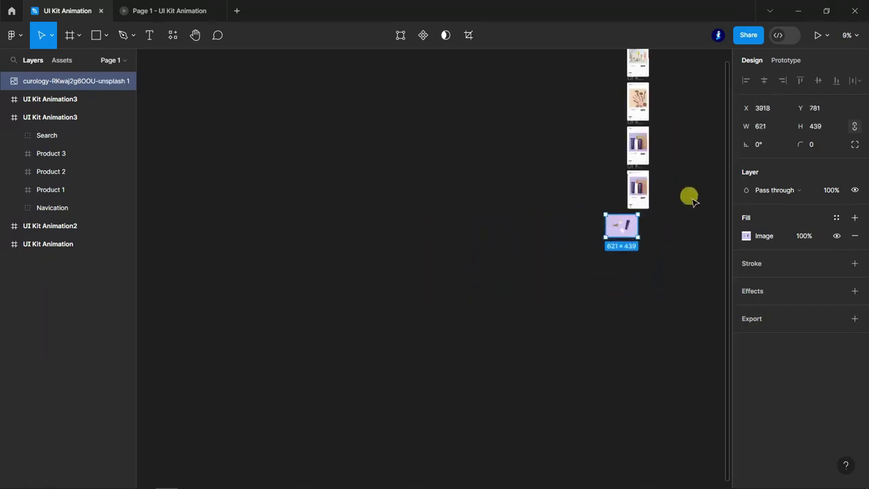
pyautogui.keyDown('ctrl'); pyautogui.scroll(10, 682, 200); pyautogui.keyUp('ctrl')
pyautogui.moveTo(500, 265); pyautogui.dragTo(501, 139)
pyautogui.scroll(3, 516, 299)
pyautogui.keyDown('ctrl'); pyautogui.scroll(2, 559, 358); pyautogui.keyUp('ctrl')
pyautogui.moveTo(399, 385); pyautogui.dragTo(461, 336)
pyautogui.moveTo(521, 315); pyautogui.dragTo(508, 302)
pyautogui.moveTo(506, 299); pyautogui.dragTo(504, 291)
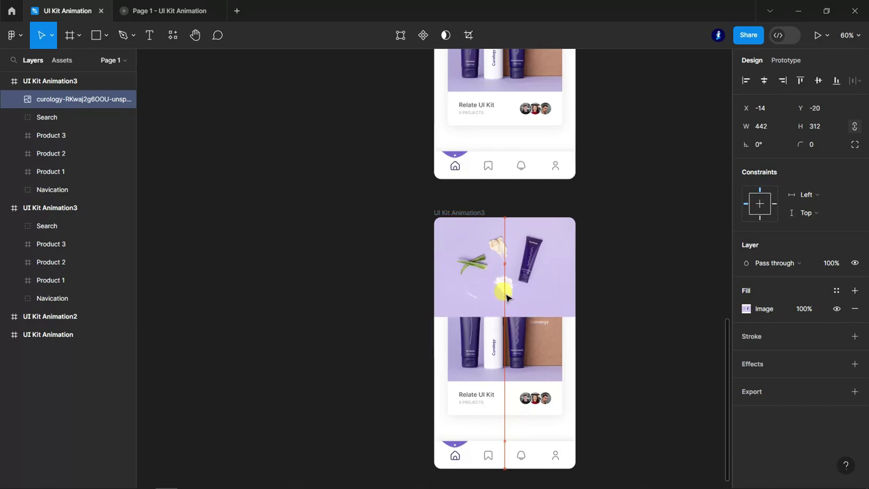
pyautogui.scroll(3, 620, 335)
pyautogui.click(624, 339)
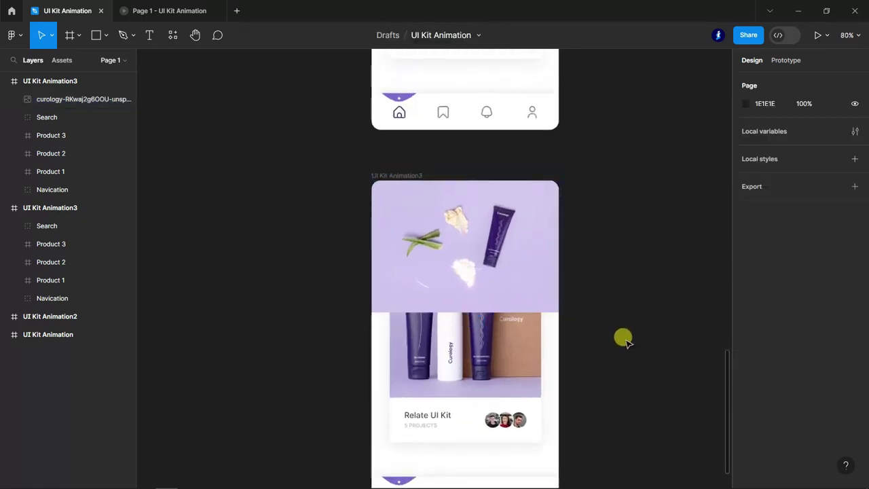
# Step: Rename the frame with the lavender image as UI Kit Animation3 Details
pyautogui.doubleClick(80, 82)
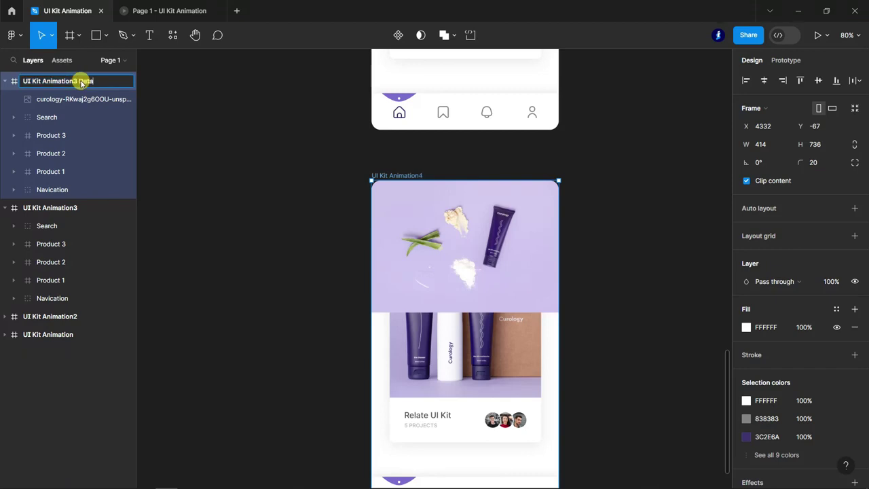
pyautogui.click(653, 359)
pyautogui.scroll(2, 641, 379)
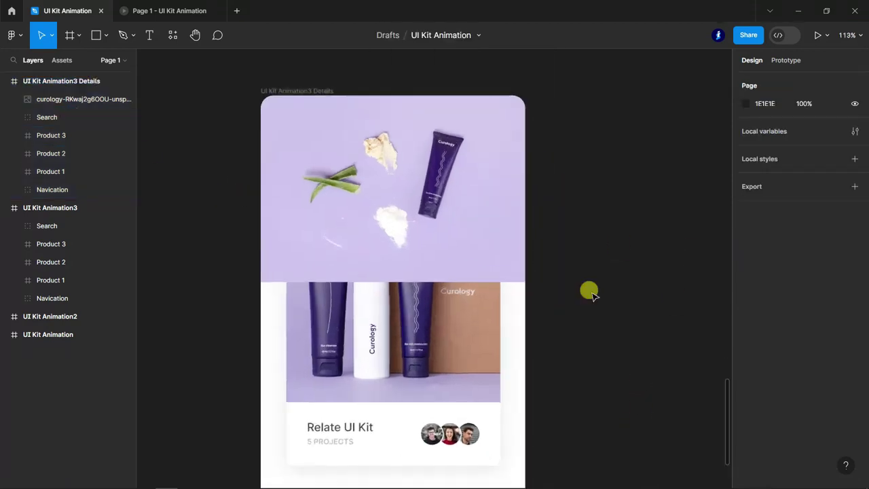
# Step: Move the lavender curology image layer directly beneath Product 3 in the UI Kit Animation3 Details frame
pyautogui.scroll(-1, 435, 183)
pyautogui.scroll(1, 404, 165)
pyautogui.scroll(-2, 438, 191)
pyautogui.keyDown('ctrl'); pyautogui.click(393, 292); pyautogui.keyUp('ctrl')
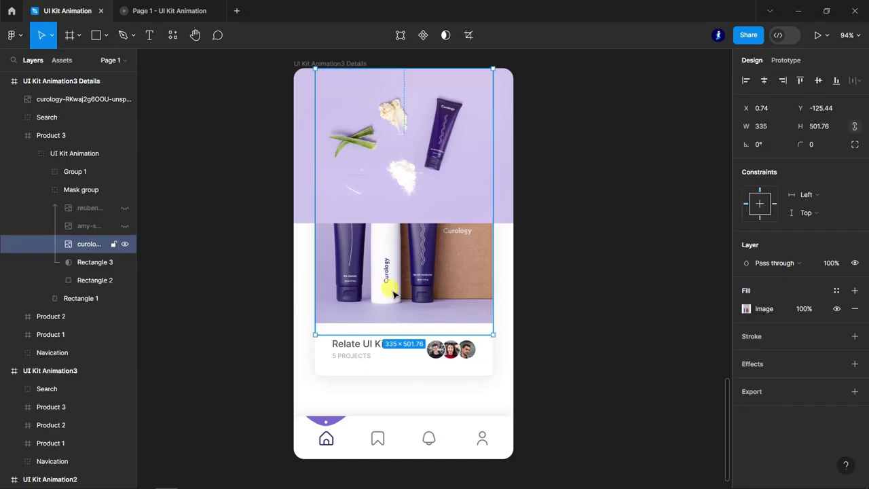
pyautogui.click(13, 135)
pyautogui.click(70, 99)
pyautogui.moveTo(71, 141); pyautogui.dragTo(71, 144)
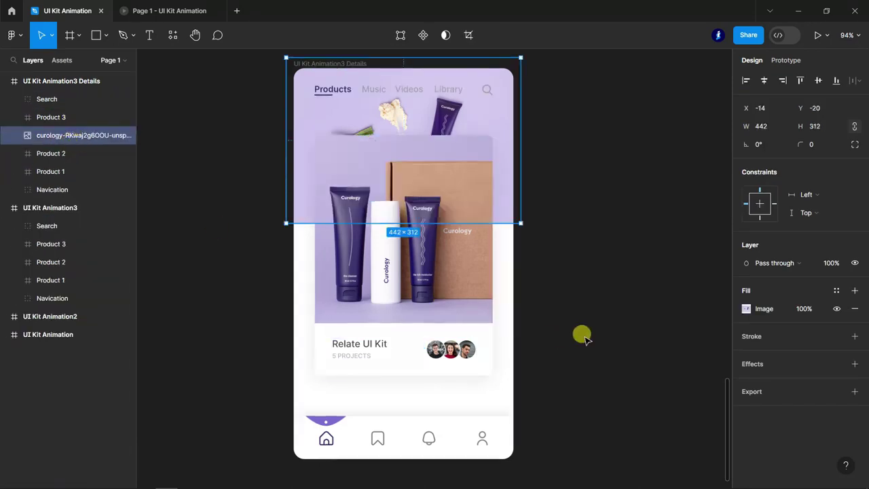
pyautogui.click(559, 333)
# Step: Hide the Search group in the UI Kit Animation3 Details frame
pyautogui.scroll(2, 581, 333)
pyautogui.keyDown('ctrl'); pyautogui.click(442, 107); pyautogui.keyUp('ctrl')
pyautogui.click(14, 99)
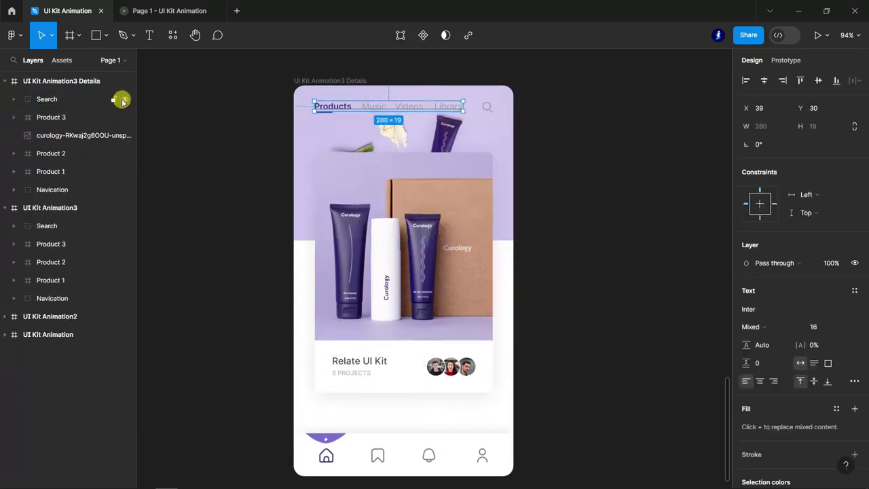
pyautogui.click(124, 99)
pyautogui.click(603, 284)
pyautogui.scroll(-1, 603, 283)
pyautogui.scroll(1, 634, 287)
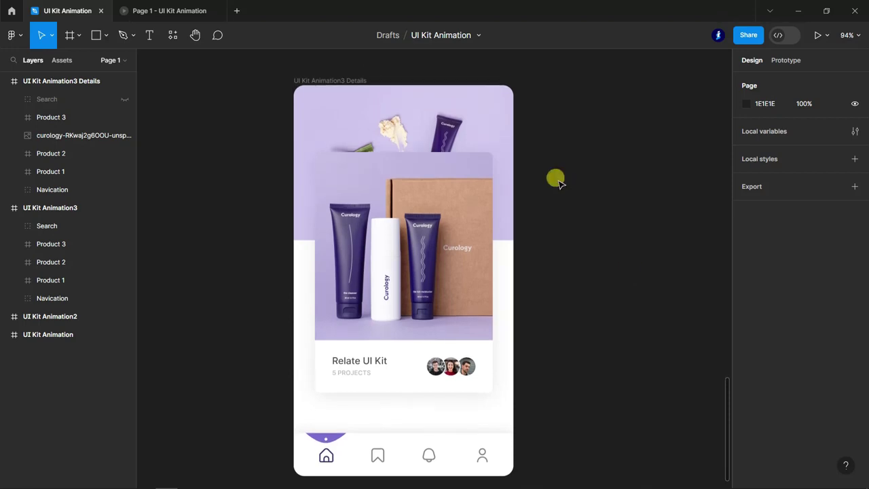
# Step: Draw a rectangle about 448 × 297 over the lavender image and layer it between Product 3 and the image
pyautogui.click(54, 135)
pyautogui.press('r')
pyautogui.moveTo(291, 84); pyautogui.dragTo(296, 85)
pyautogui.moveTo(408, 176); pyautogui.dragTo(527, 242)
pyautogui.moveTo(71, 148); pyautogui.dragTo(71, 144)
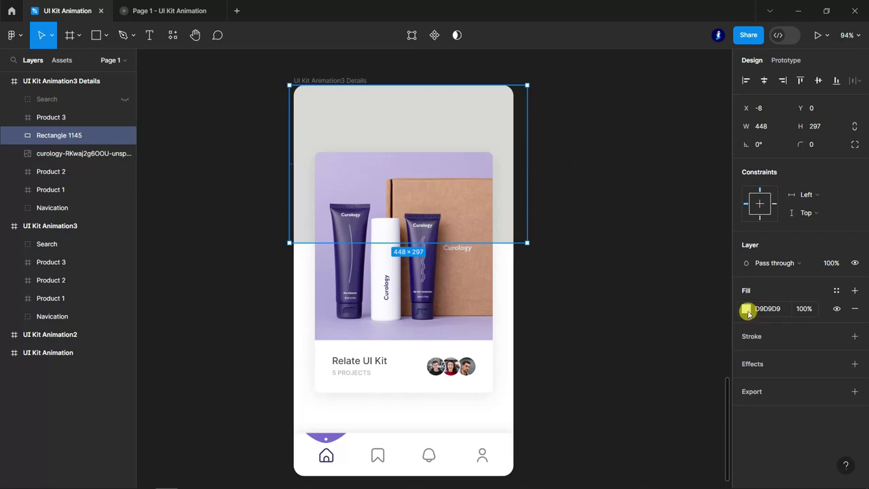
# Step: Set the overlay rectangle's fill to 000000 at 21% opacity
pyautogui.click(746, 308)
pyautogui.click(609, 306)
pyautogui.click(805, 310)
pyautogui.write('59')
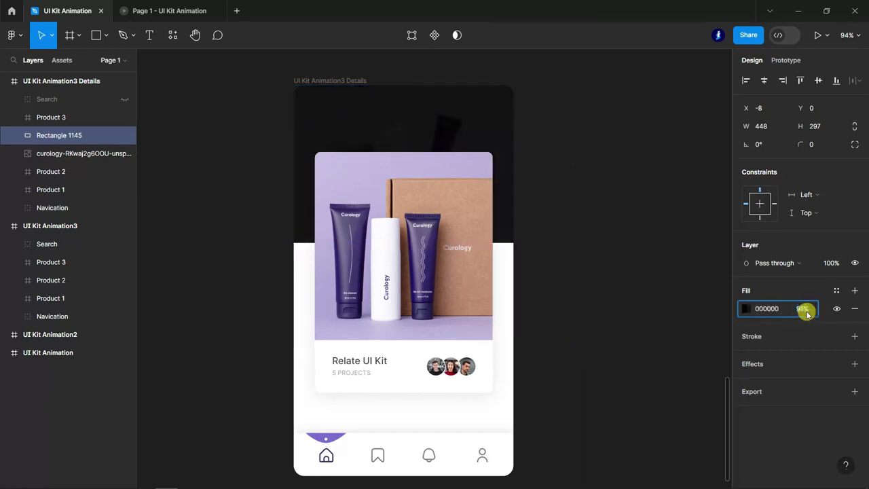
pyautogui.write('30')
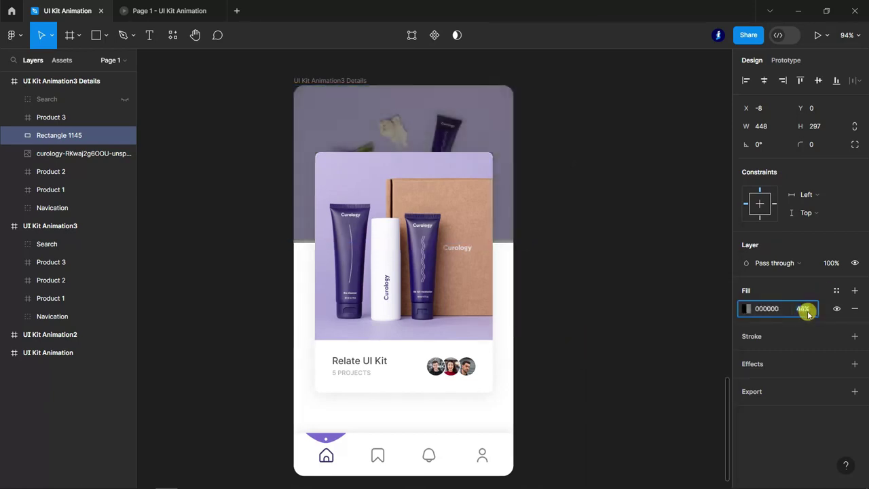
# Step: Move the Product 3 card lower in the frame and shift the overlay rectangle and lavender image upward
pyautogui.click(51, 117)
pyautogui.click(54, 135)
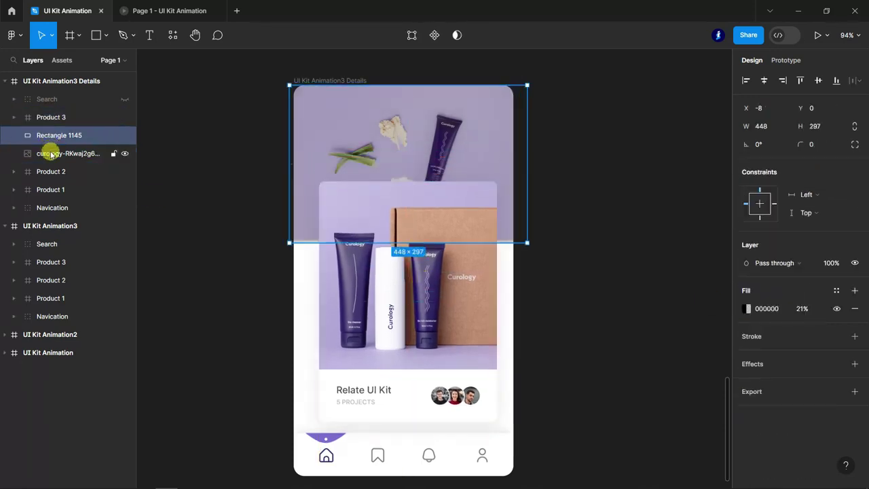
pyautogui.keyDown('shift'); pyautogui.click(51, 153); pyautogui.keyUp('shift')
# Step: Nudge the overlay rectangle up to Y -37 and hide it
pyautogui.click(42, 138)
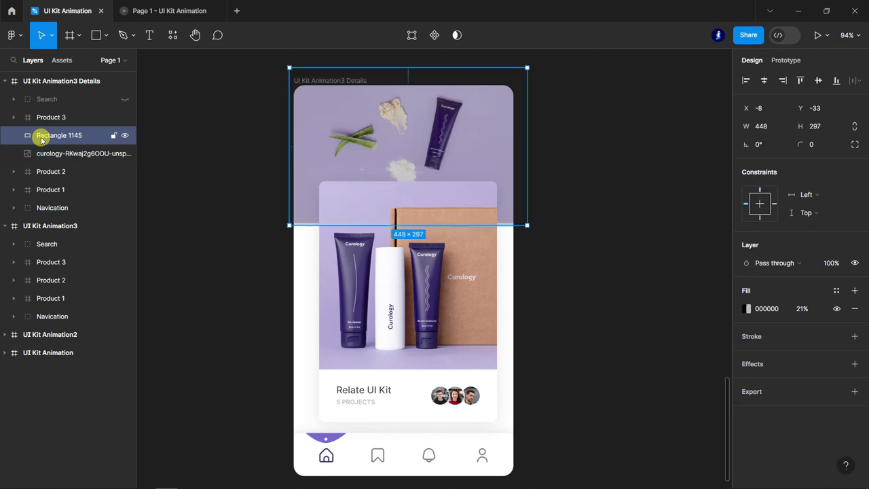
pyautogui.click(125, 136)
pyautogui.click(125, 135)
pyautogui.click(125, 136)
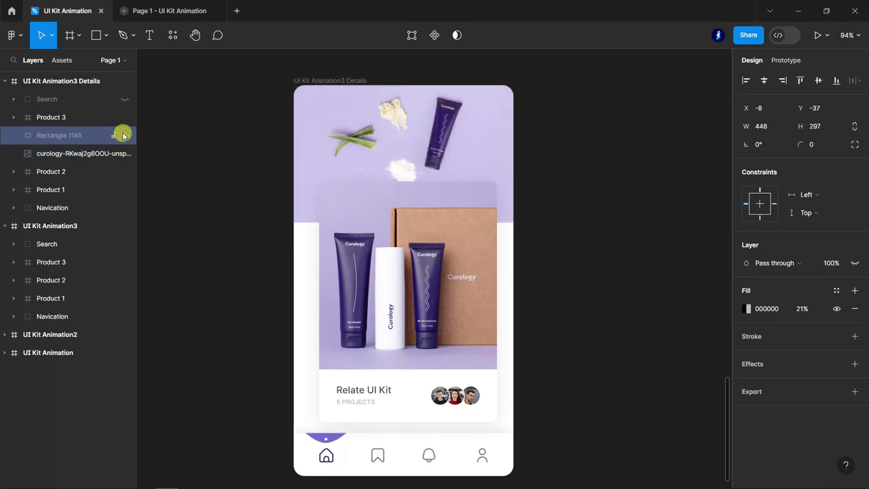
pyautogui.click(590, 376)
# Step: Delete the two hidden images from the mask group inside Product 3 of the details frame
pyautogui.keyDown('ctrl'); pyautogui.click(485, 307); pyautogui.keyUp('ctrl')
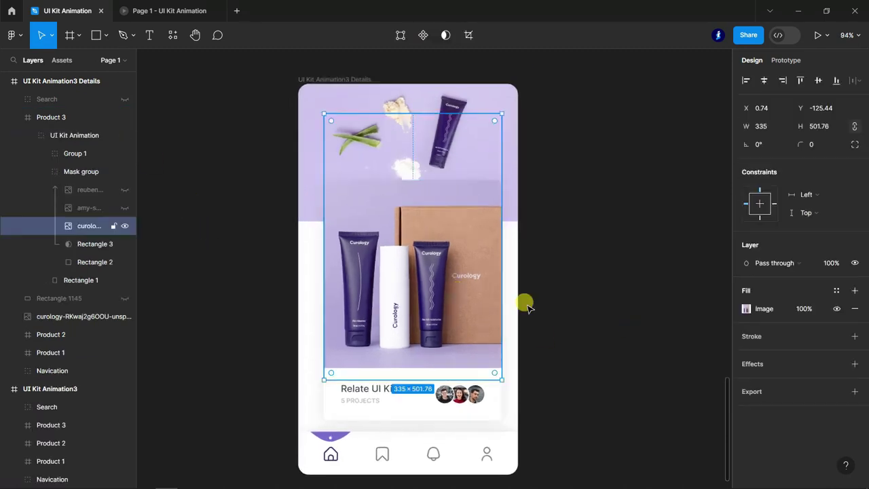
pyautogui.click(88, 206)
pyautogui.keyDown('shift'); pyautogui.click(90, 195); pyautogui.keyUp('shift')
pyautogui.press('Delete')
# Step: Delete the curology product photo and the Rectangle 3 mask from Product 3's mask group
pyautogui.click(87, 190)
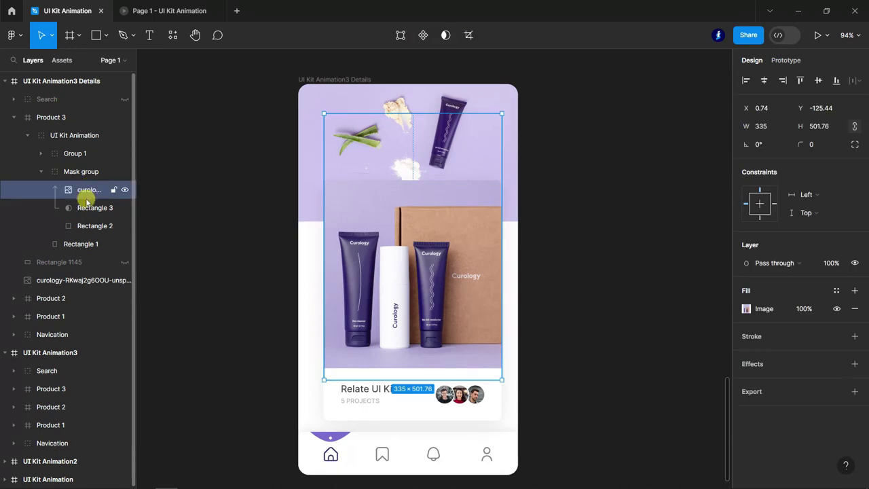
pyautogui.doubleClick(97, 226)
pyautogui.click(86, 171)
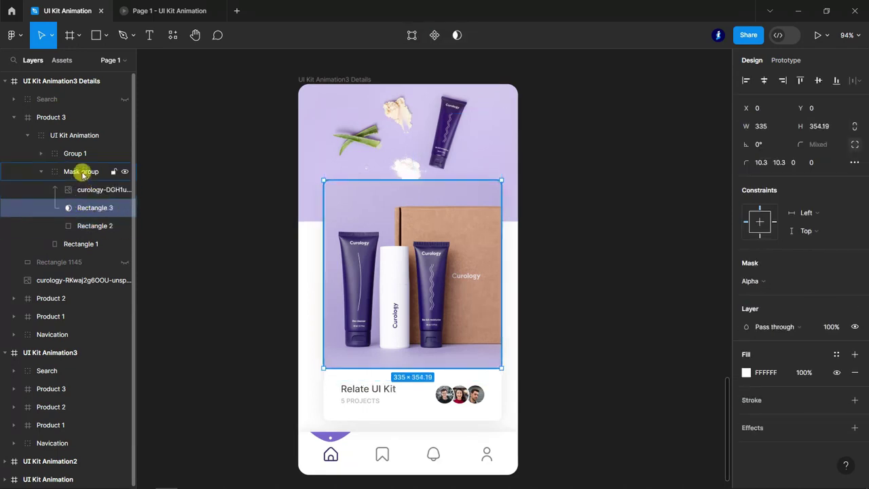
pyautogui.click(85, 204)
pyautogui.keyDown('shift'); pyautogui.click(85, 187); pyautogui.keyUp('shift')
pyautogui.press('Delete')
# Step: Change Rectangle 2's gradient fill to solid EDEDED
pyautogui.click(81, 190)
pyautogui.click(748, 327)
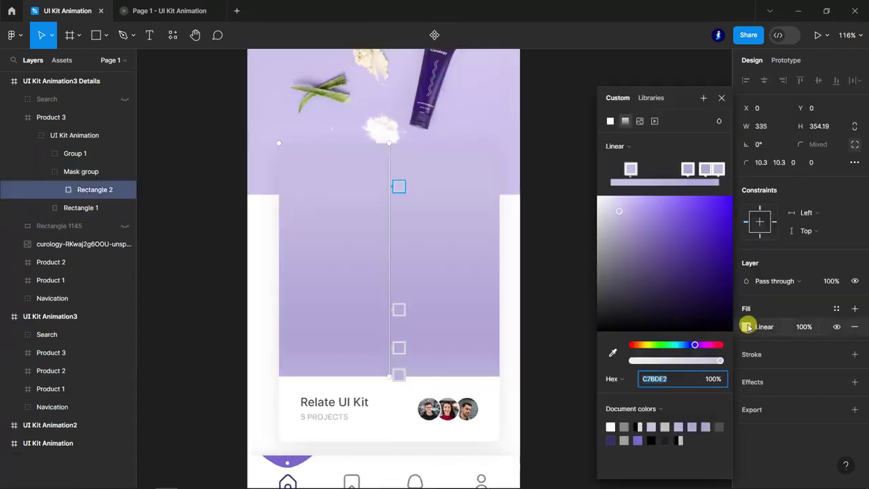
pyautogui.moveTo(599, 216); pyautogui.dragTo(594, 208)
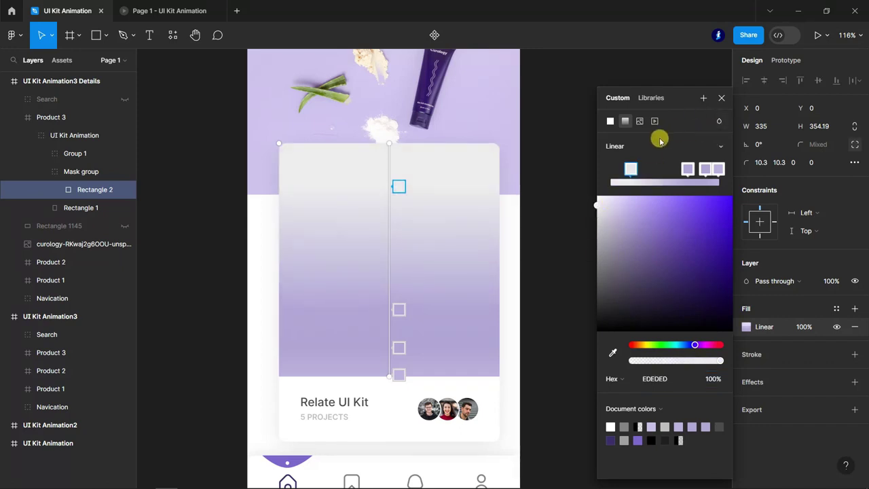
pyautogui.click(609, 120)
pyautogui.click(721, 97)
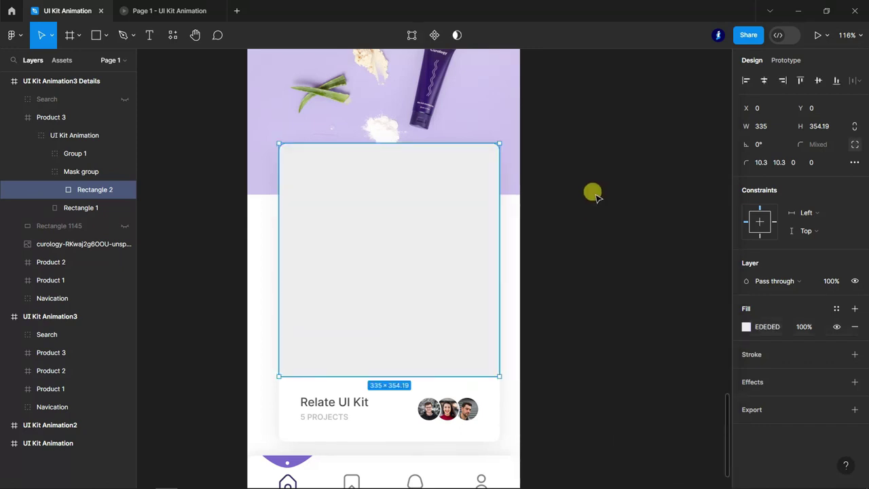
# Step: Add the heading text "Skin Care Product" to the upper part of the light gray card
pyautogui.hscroll(-2, 592, 190)
pyautogui.press('t')
pyautogui.scroll(4, 421, 220)
pyautogui.click(347, 178)
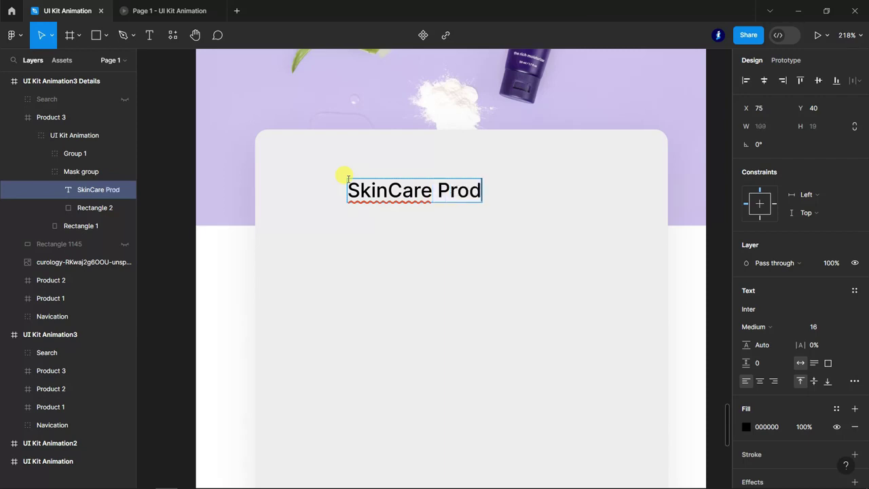
pyautogui.tripleClick(378, 186)
pyautogui.click(379, 190)
# Step: Set the Skin Care Product heading to Semi Bold and position it at X 20, Y 24 on the card
pyautogui.hotkey('ctrl', 'a')
pyautogui.click(795, 326)
pyautogui.click(835, 277)
pyautogui.press('Escape')
pyautogui.moveTo(438, 211); pyautogui.dragTo(370, 191)
# Step: Color the Skin Care Product heading with the document color 3C2E6A
pyautogui.click(746, 426)
pyautogui.click(671, 430)
pyautogui.scroll(-5, 505, 326)
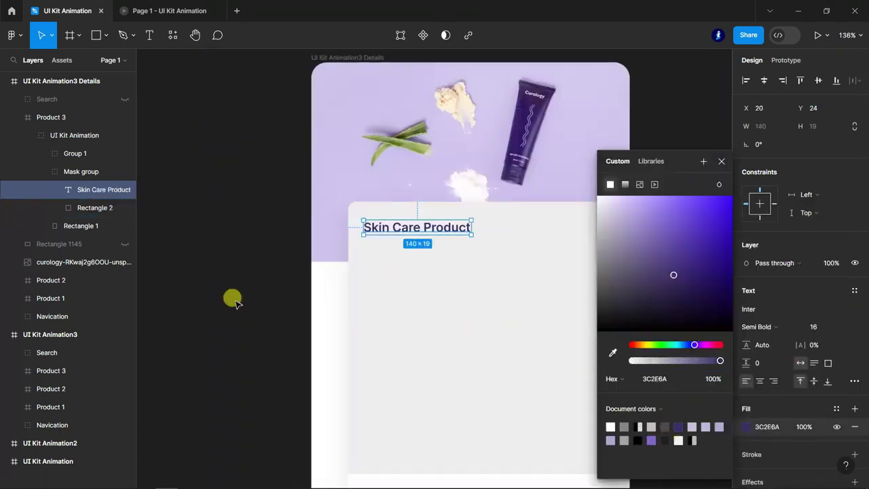
pyautogui.click(233, 301)
# Step: Set the Skin Care Product heading to size 20 and Bold weight
pyautogui.click(426, 188)
pyautogui.click(834, 328)
pyautogui.click(834, 341)
pyautogui.click(800, 335)
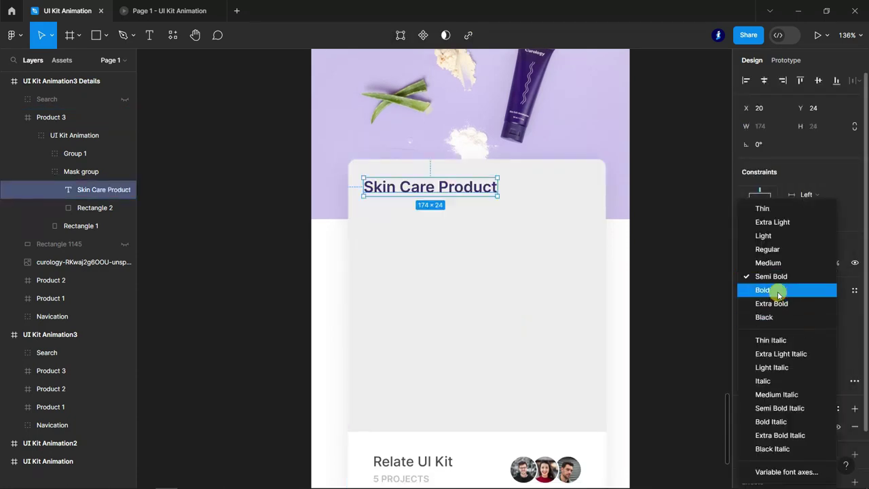
pyautogui.click(776, 287)
pyautogui.click(228, 334)
# Step: Paste the copied Lorem ipsum paragraph as a new text layer below the heading and select its text
pyautogui.scroll(1, 549, 330)
pyautogui.hotkey('ctrl', 'v')
pyautogui.press('Return')
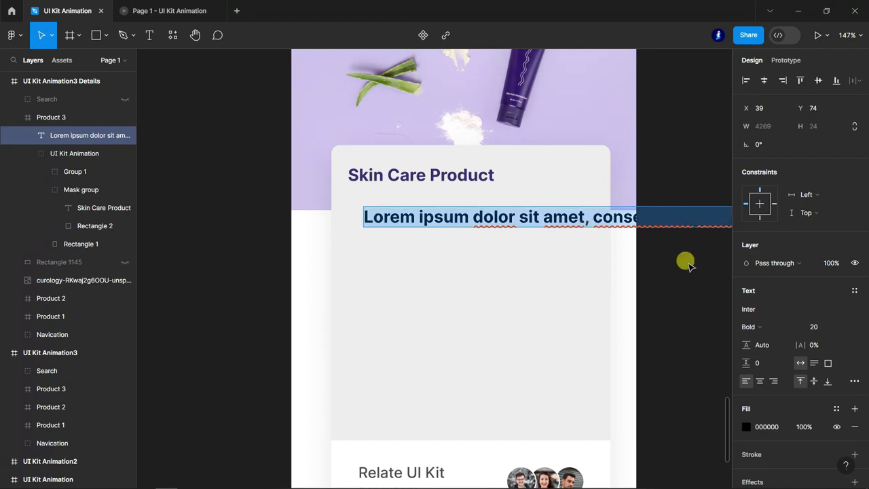
# Step: Set the Lorem ipsum text to Regular weight, size 14, and position it at X 20, Y 74
pyautogui.click(799, 328)
pyautogui.click(784, 262)
pyautogui.click(835, 328)
pyautogui.click(847, 296)
pyautogui.click(785, 327)
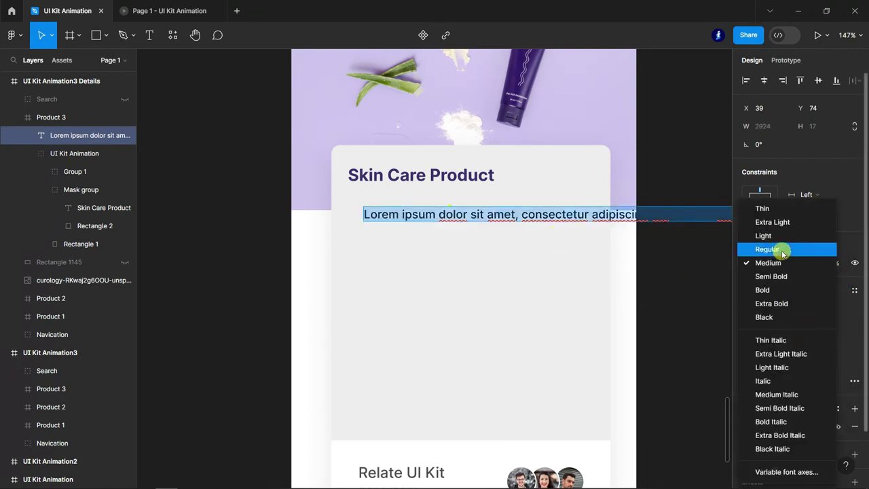
pyautogui.click(749, 248)
pyautogui.press('Escape')
pyautogui.moveTo(555, 215); pyautogui.dragTo(547, 217)
# Step: Break the Lorem ipsum text into twelve lines so that the paragraph fits within the gray card
pyautogui.press('Return')
pyautogui.click(571, 215)
pyautogui.press('Return')
pyautogui.click(562, 228)
pyautogui.press('Return')
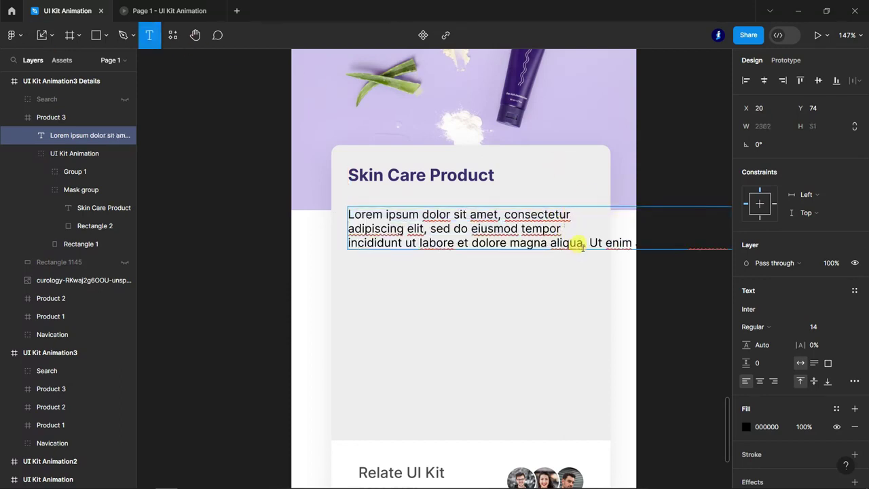
pyautogui.click(547, 243)
pyautogui.press('Return')
pyautogui.click(556, 256)
pyautogui.press('Return')
pyautogui.click(566, 271)
pyautogui.press('Return')
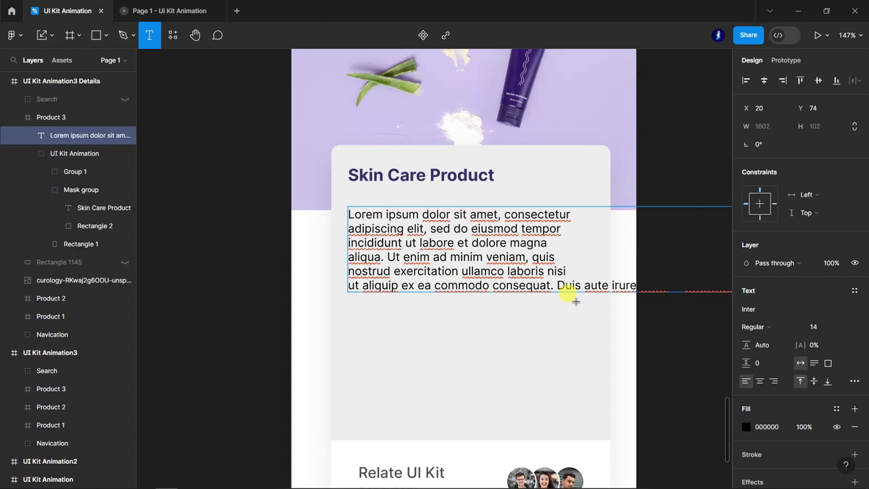
pyautogui.click(554, 286)
pyautogui.press('Return')
pyautogui.click(554, 298)
pyautogui.press('Return')
pyautogui.click(558, 313)
pyautogui.press('Return')
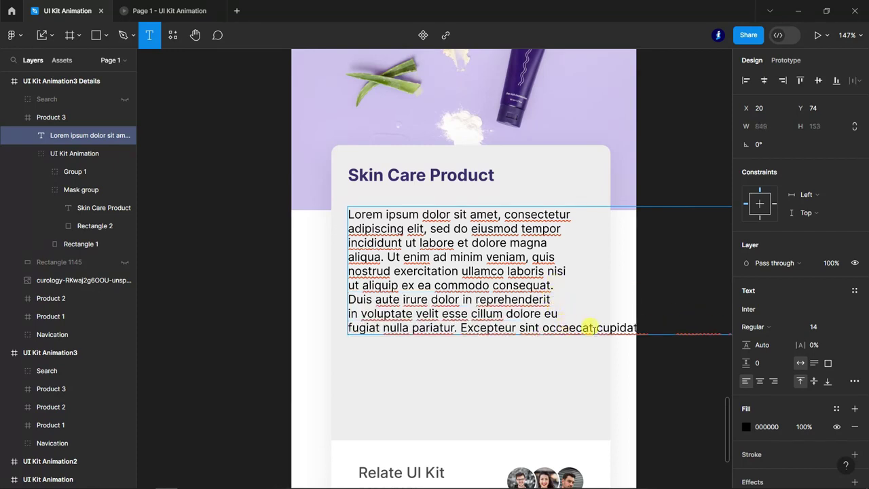
pyautogui.click(541, 327)
pyautogui.press('Return')
pyautogui.click(555, 342)
pyautogui.press('Return')
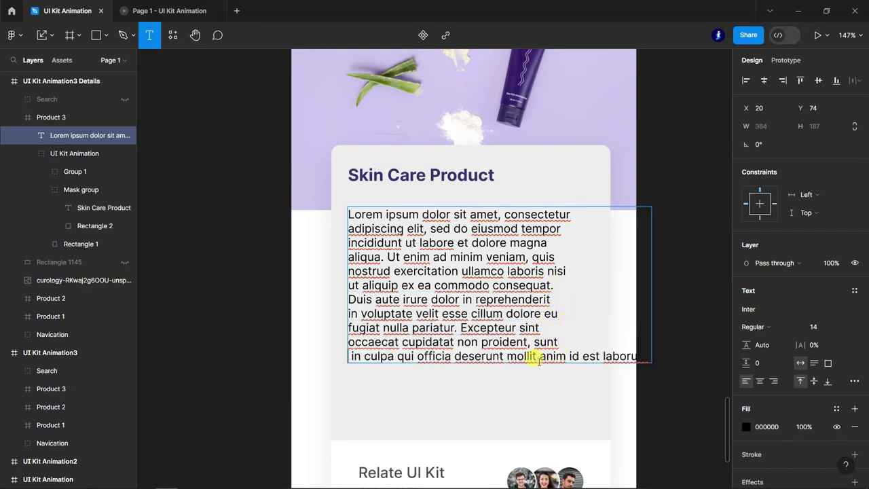
pyautogui.click(537, 355)
pyautogui.press('Return')
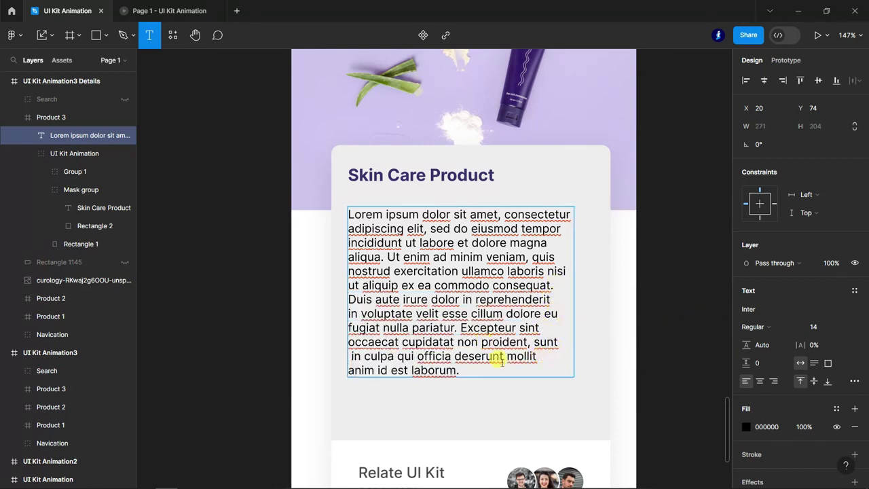
pyautogui.click(42, 34)
pyautogui.click(233, 226)
# Step: Set the Lorem ipsum paragraph's line height to 136%
pyautogui.scroll(-5, 602, 271)
pyautogui.scroll(3, 495, 305)
pyautogui.click(494, 304)
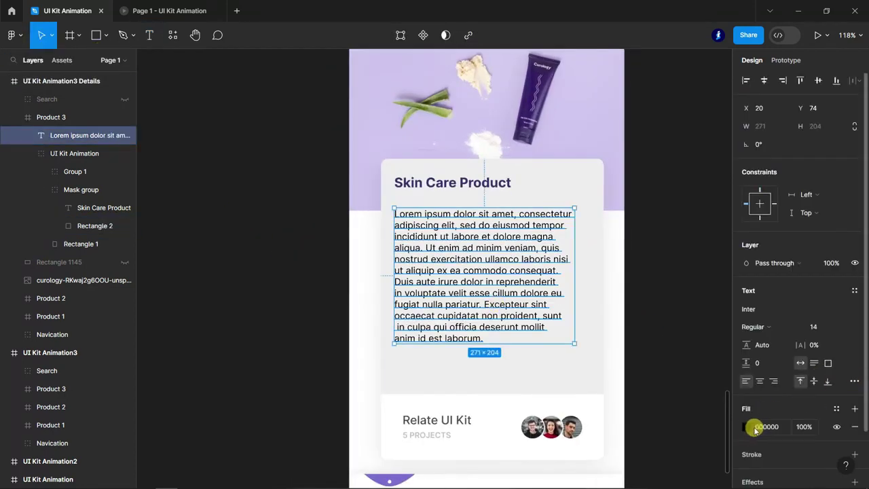
pyautogui.moveTo(747, 339); pyautogui.dragTo(755, 343)
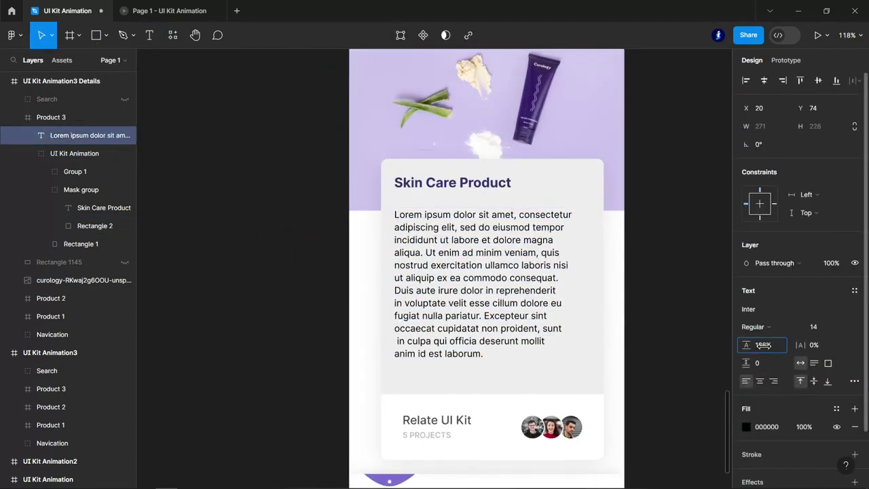
# Step: Set the Lorem ipsum paragraph's fill color to 5D5D5D
pyautogui.click(746, 427)
pyautogui.moveTo(605, 313); pyautogui.dragTo(596, 287)
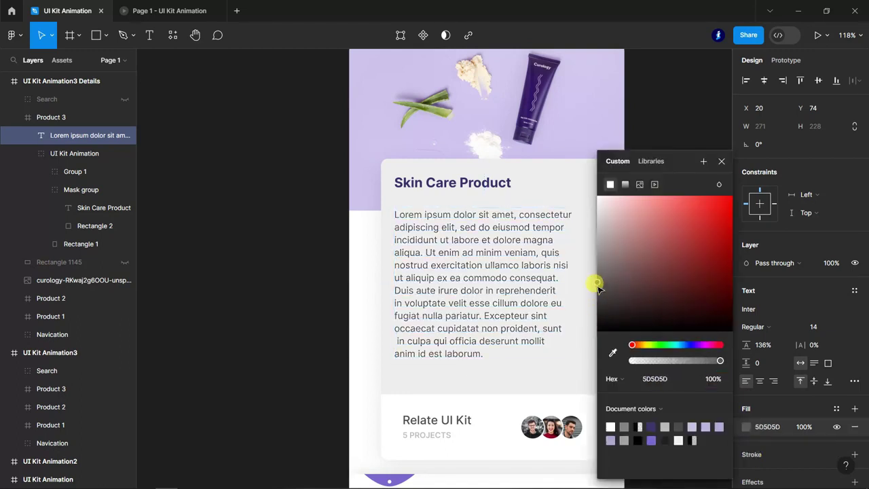
pyautogui.click(721, 161)
pyautogui.click(650, 320)
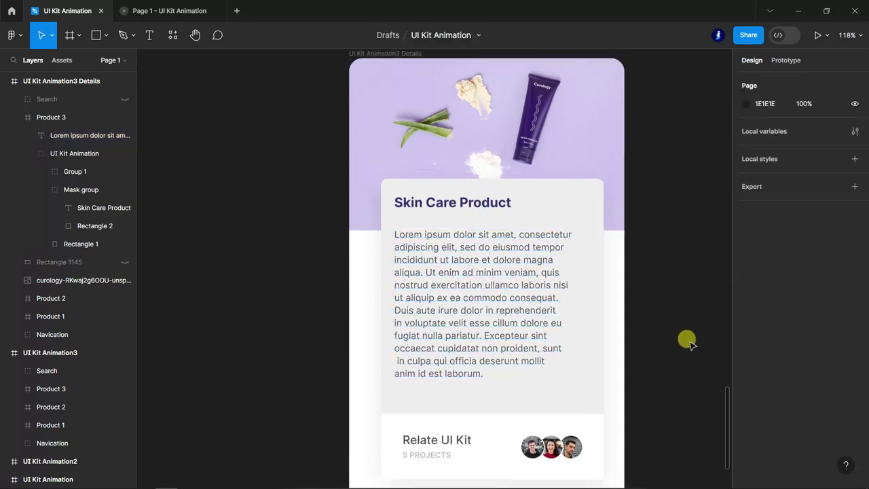
# Step: Move the Lorem ipsum paragraph up to Y 60 and shorten it to nine lines ending with "fugiat nulla pariatur."
pyautogui.scroll(1, 489, 313)
pyautogui.click(489, 313)
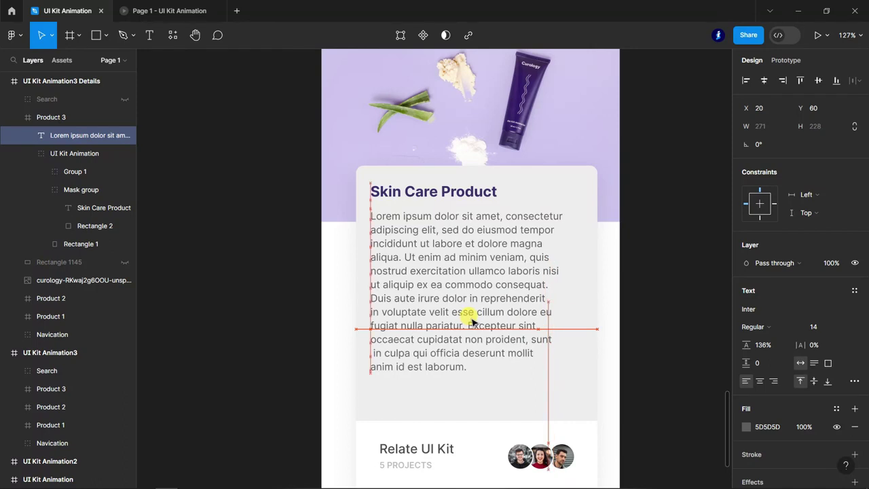
pyautogui.click(669, 366)
pyautogui.scroll(-2, 668, 366)
pyautogui.scroll(3, 485, 174)
pyautogui.click(149, 36)
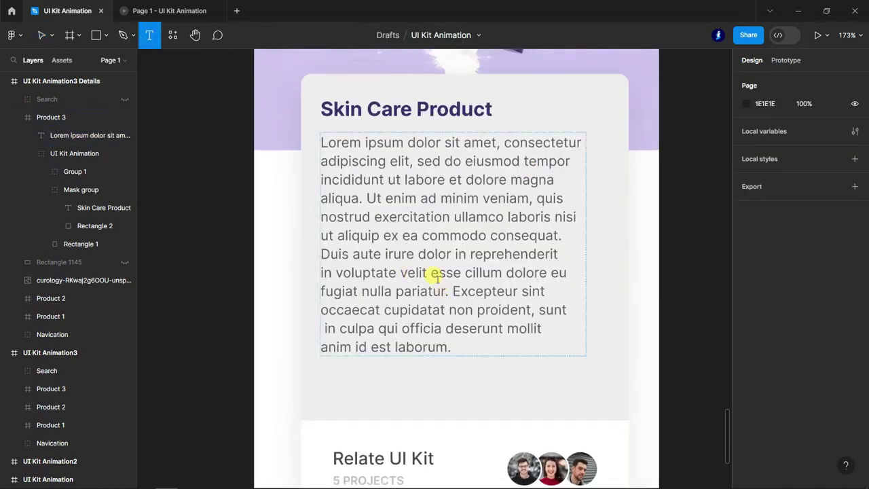
pyautogui.scroll(1, 436, 275)
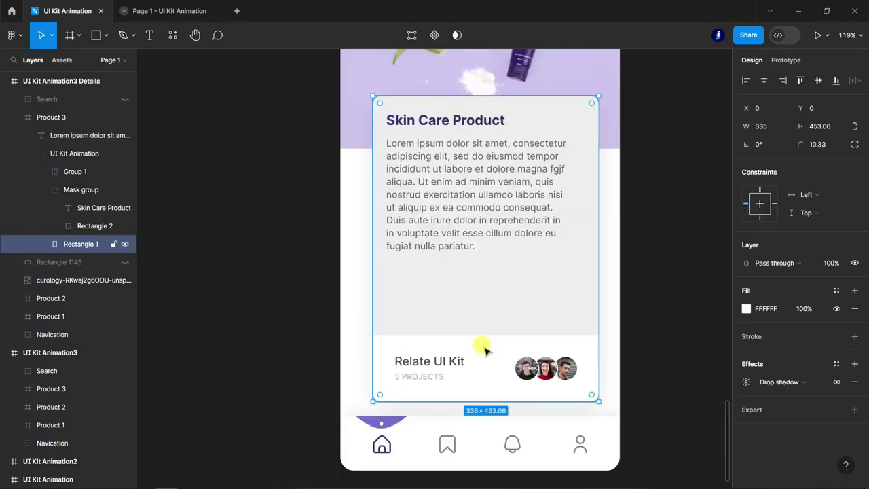
# Step: Shorten the card's gray panel to 308 and its white background to 400 high, moving the Relate UI Kit group up to fit
pyautogui.click(76, 225)
pyautogui.moveTo(522, 331); pyautogui.dragTo(525, 303)
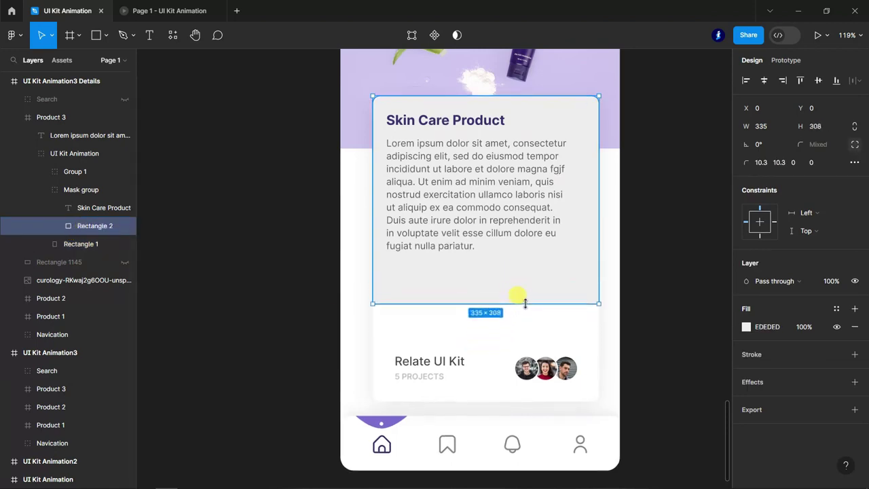
pyautogui.click(75, 171)
pyautogui.hotkey('shift', 'Up')
pyautogui.hotkey('shift', 'Up')
pyautogui.hotkey('shift', 'Up')
pyautogui.hotkey('shift', 'Up')
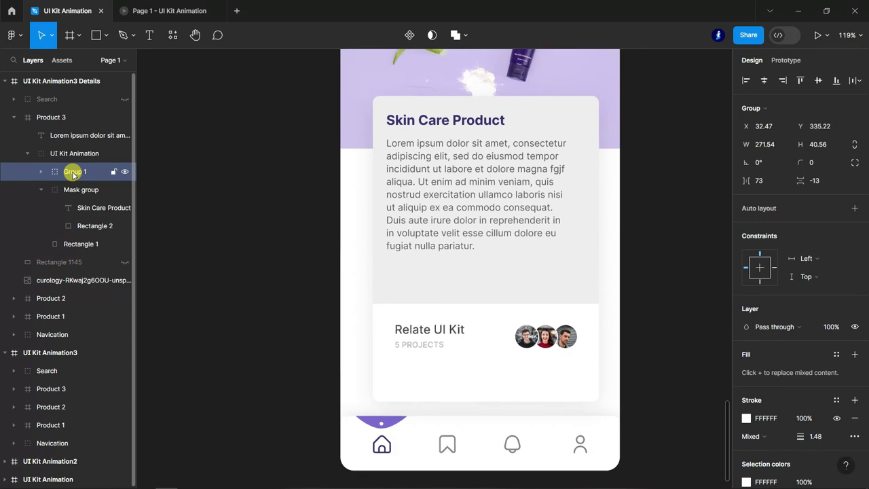
pyautogui.click(81, 244)
pyautogui.moveTo(488, 412); pyautogui.dragTo(490, 366)
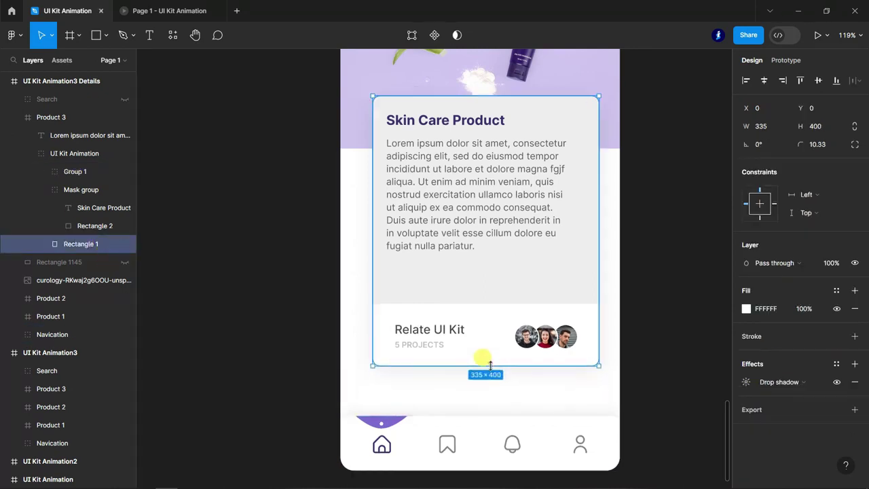
# Step: Move the Lorem ipsum paragraph down to Y 73 and nudge the Skin Care Product heading slightly down
pyautogui.click(465, 209)
pyautogui.hotkey('shift', 'Down')
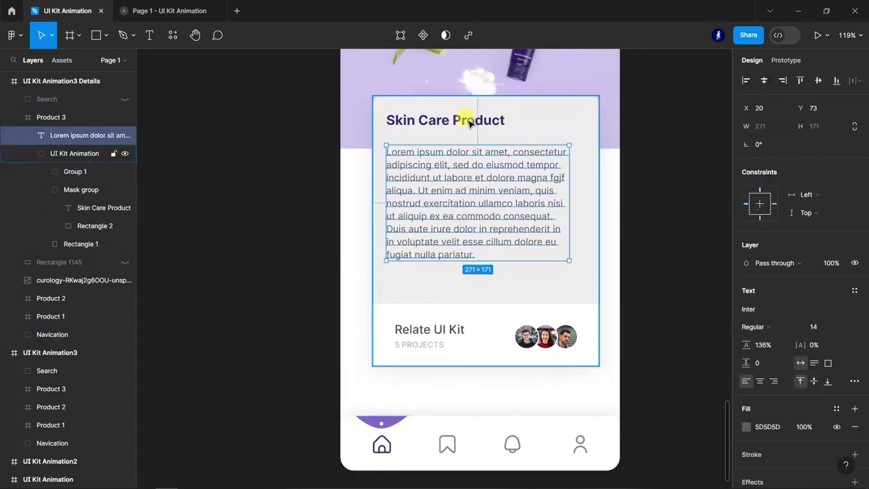
pyautogui.click(470, 123)
pyautogui.keyDown('ctrl'); pyautogui.click(508, 123); pyautogui.keyUp('ctrl')
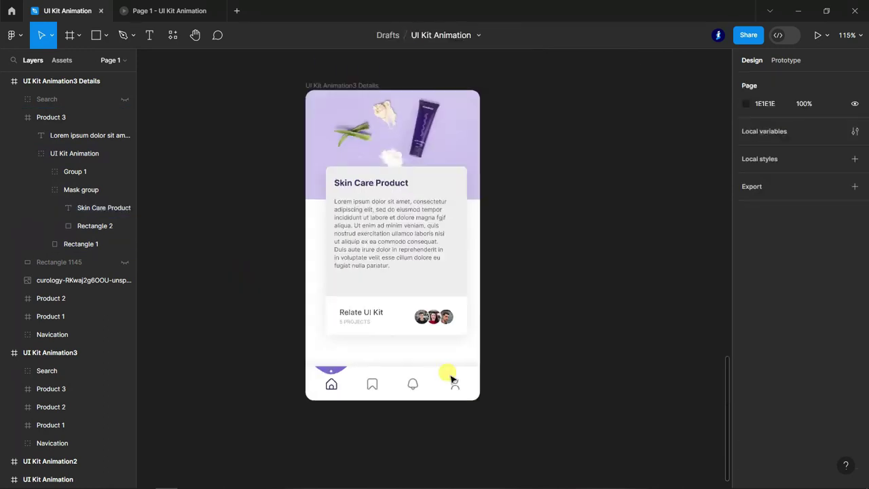
# Step: Set the fill color of the gray panel behind the description to F4F2F2
pyautogui.scroll(1, 453, 380)
pyautogui.scroll(5, 405, 292)
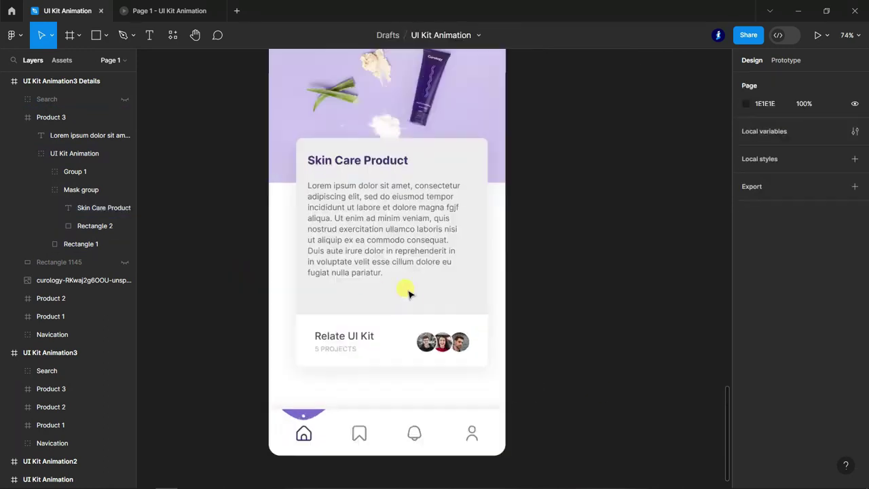
pyautogui.keyDown('ctrl'); pyautogui.click(405, 291); pyautogui.keyUp('ctrl')
pyautogui.click(746, 327)
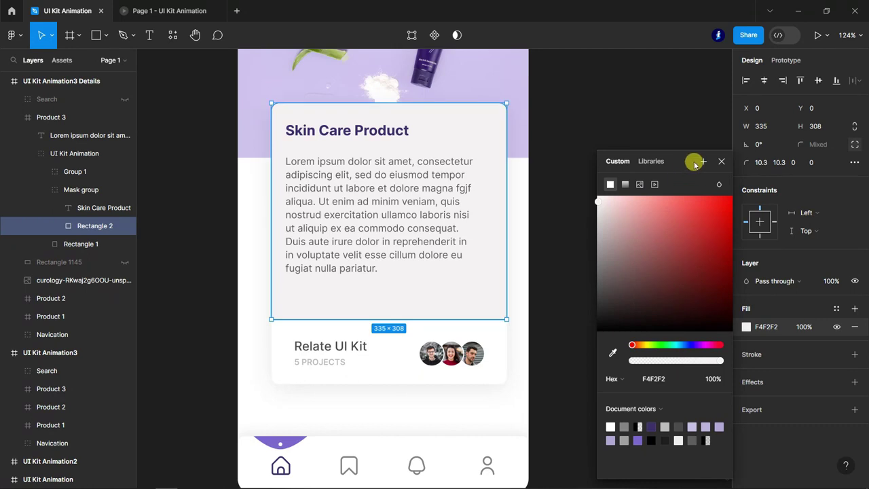
pyautogui.press('Escape')
pyautogui.click(650, 304)
# Step: Duplicate the UI Kit Animation3 Details frame and place the copy directly beneath the original
pyautogui.scroll(-4, 534, 360)
pyautogui.scroll(3, 547, 377)
pyautogui.scroll(-3, 547, 378)
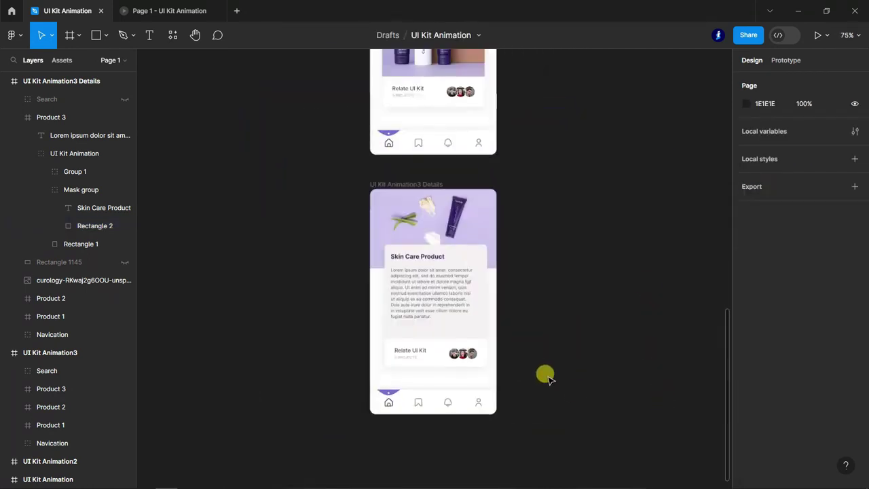
pyautogui.scroll(3, 575, 394)
pyautogui.scroll(-2, 575, 394)
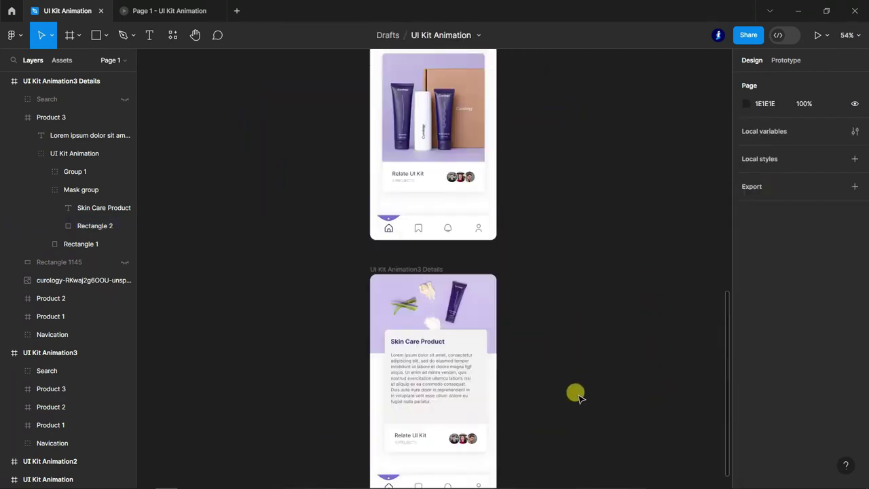
pyautogui.scroll(-2, 576, 398)
pyautogui.click(7, 81)
pyautogui.hotkey('alt', 'l')
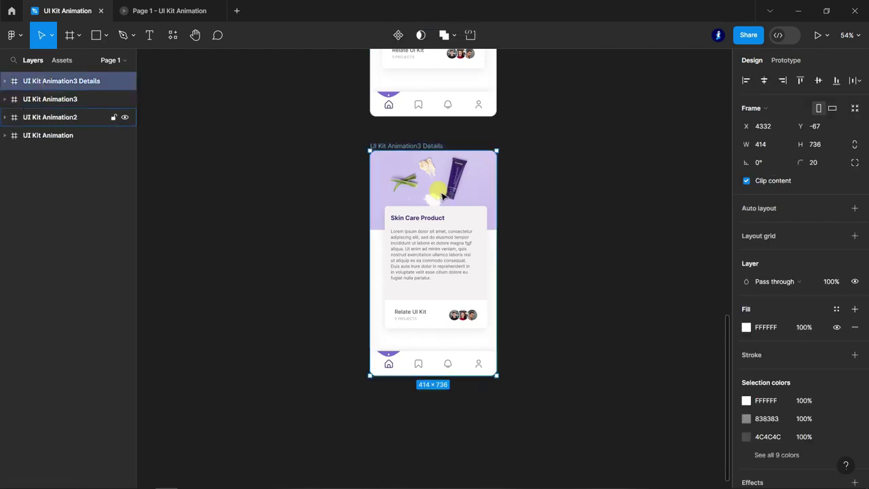
pyautogui.hotkey('ctrl', 'd')
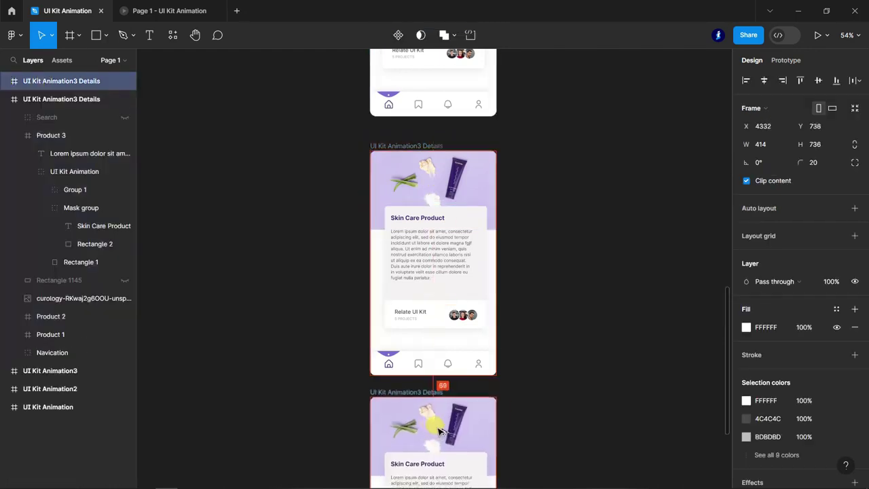
# Step: Show the hidden Rectangle 1145 overlay in the duplicated frame and set its fill opacity to 19%
pyautogui.scroll(-3, 412, 212)
pyautogui.scroll(5, 412, 212)
pyautogui.click(55, 278)
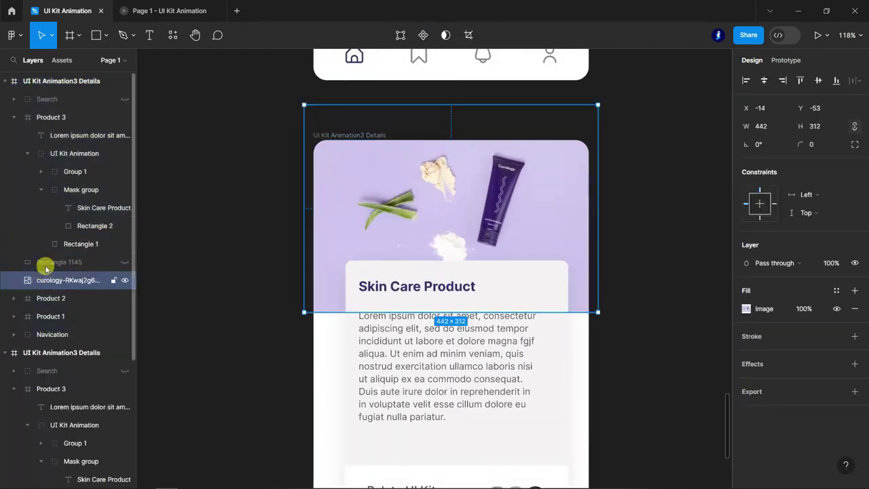
pyautogui.click(84, 264)
pyautogui.click(126, 264)
pyautogui.click(803, 308)
pyautogui.write('19')
pyautogui.press('Return')
# Step: Draw a 66 × 66 circle in the header image's upper-left corner at X 20, Y 15 and fill it with FFFFFF
pyautogui.click(105, 35)
pyautogui.click(75, 103)
pyautogui.scroll(3, 346, 155)
pyautogui.moveTo(334, 151)
pyautogui.mouseDown()
pyautogui.moveTo(379, 195)
pyautogui.moveTo(353, 185)
pyautogui.mouseUp()
pyautogui.click(757, 309)
pyautogui.press('Return')
# Step: Set the circle's fill opacity to 25%
pyautogui.click(804, 309)
pyautogui.write('88')
pyautogui.press('Return')
pyautogui.write('30')
pyautogui.press('Return')
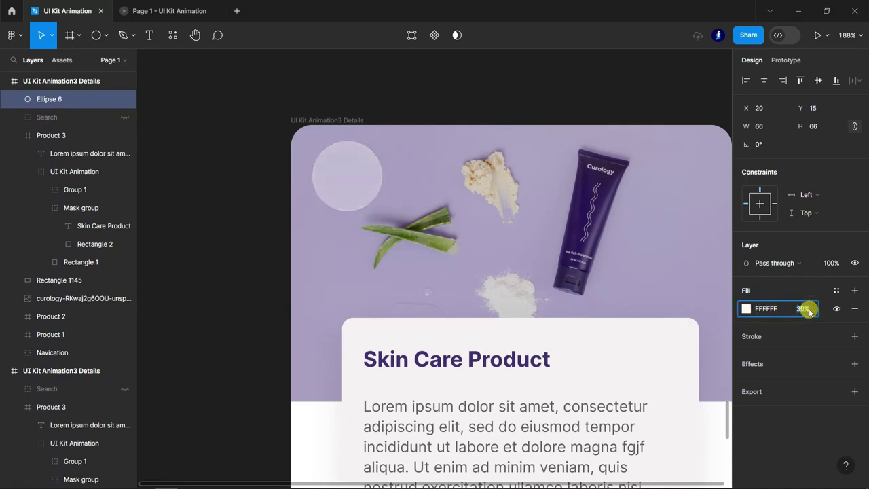
pyautogui.write('25')
pyautogui.press('Return')
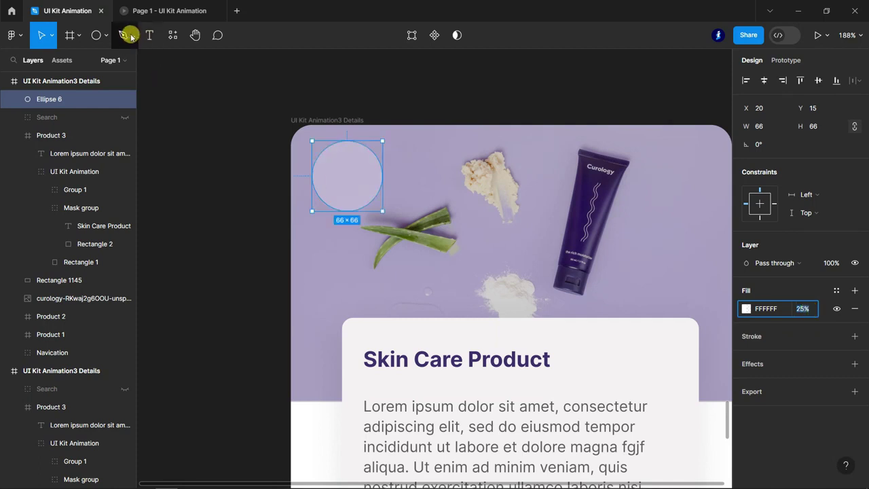
# Step: Draw a vertical line 26 long inside the circle with rounded ends and a stroke weight of 3
pyautogui.click(106, 35)
pyautogui.click(71, 74)
pyautogui.scroll(5, 336, 167)
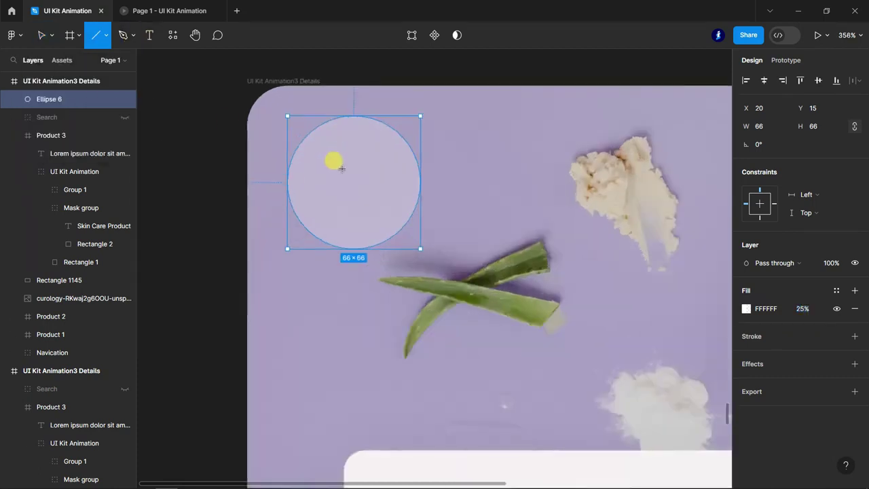
pyautogui.moveTo(359, 156); pyautogui.dragTo(367, 239)
pyautogui.click(752, 373)
pyautogui.click(774, 458)
pyautogui.click(807, 372)
pyautogui.click(787, 457)
pyautogui.click(818, 356)
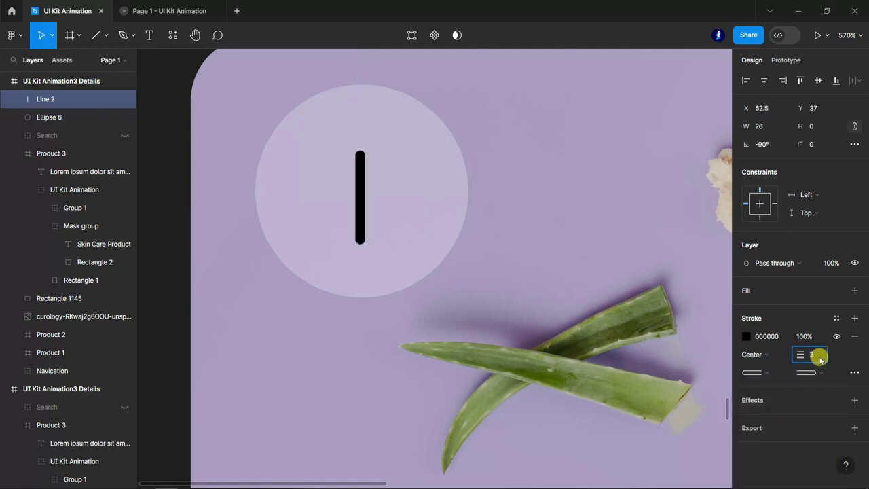
# Step: Duplicate the line, rotate the copy horizontal to form a plus sign, and center both lines in the circle
pyautogui.hotkey('ctrl', 'd')
pyautogui.moveTo(365, 142); pyautogui.dragTo(401, 198)
pyautogui.keyDown('shift'); pyautogui.click(43, 117); pyautogui.keyUp('shift')
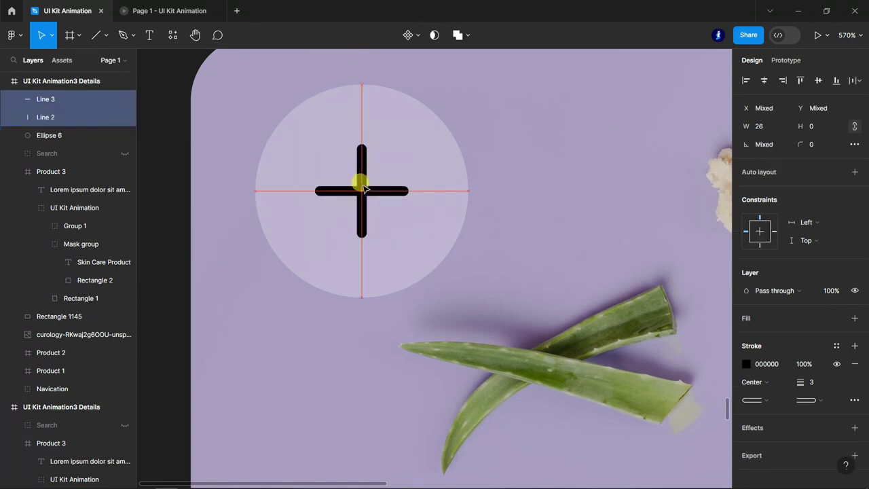
# Step: Rotate the two crossed lines together into an X and set their stroke color to FFFFFF
pyautogui.scroll(-5, 364, 189)
pyautogui.moveTo(403, 192); pyautogui.dragTo(391, 186)
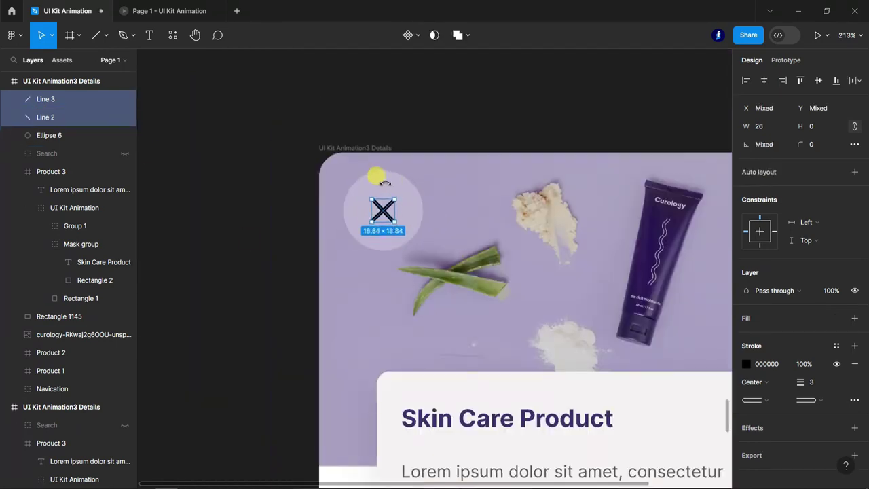
pyautogui.click(763, 365)
pyautogui.write('ffffff')
pyautogui.press('Return')
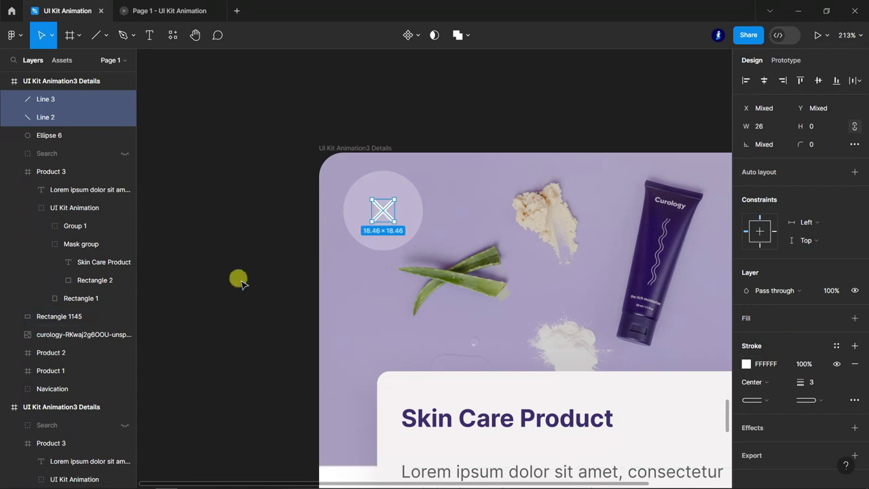
# Step: Create a vertical column of three 5 × 5 dots spaced 5 apart at X 387 in the header's upper-right corner
pyautogui.scroll(-3, 238, 299)
pyautogui.scroll(5, 432, 233)
pyautogui.press('o')
pyautogui.moveTo(444, 231)
pyautogui.mouseDown()
pyautogui.moveTo(456, 242)
pyautogui.moveTo(449, 312)
pyautogui.mouseUp()
pyautogui.scroll(3, 457, 246)
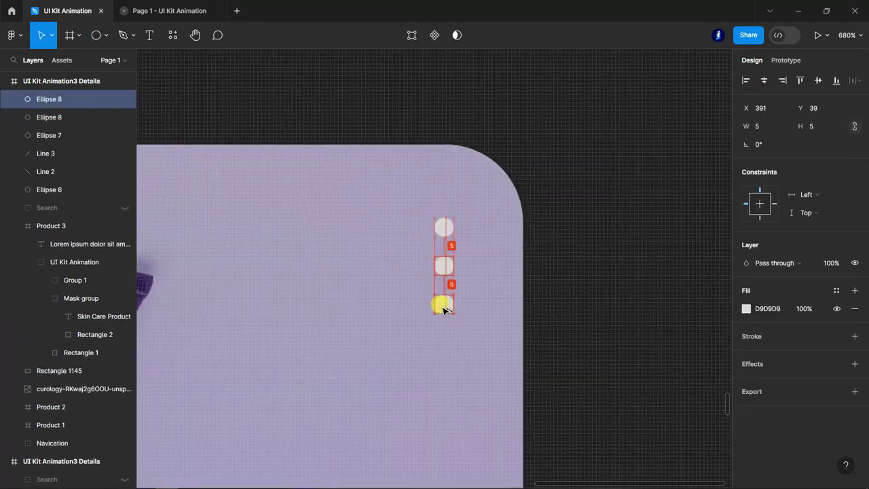
pyautogui.keyDown('shift'); pyautogui.click(45, 135); pyautogui.keyUp('shift')
pyautogui.moveTo(440, 270); pyautogui.dragTo(425, 269)
# Step: Set the fill color of the three menu dots to FFFFFF
pyautogui.click(764, 356)
pyautogui.write('ff')
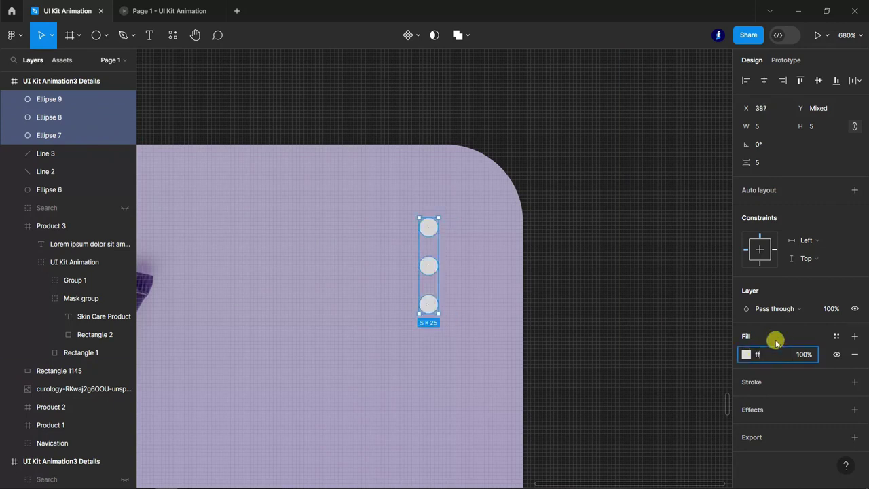
pyautogui.write('ffff')
pyautogui.press('Return')
# Step: Group the three menu dots with the close icon's two lines and circle
pyautogui.scroll(-10, 648, 315)
pyautogui.keyDown('shift'); pyautogui.click(30, 155); pyautogui.keyUp('shift')
pyautogui.keyDown('shift'); pyautogui.click(49, 191); pyautogui.keyUp('shift')
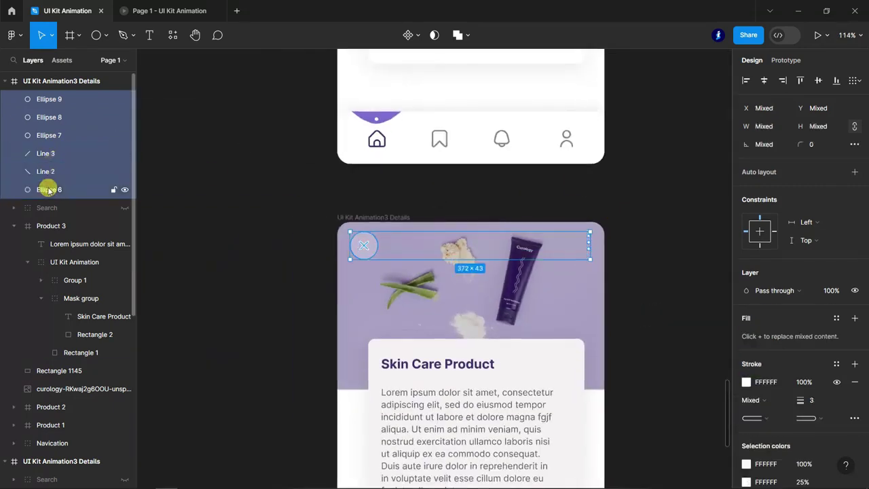
pyautogui.hotkey('ctrl', 'g')
pyautogui.click(231, 266)
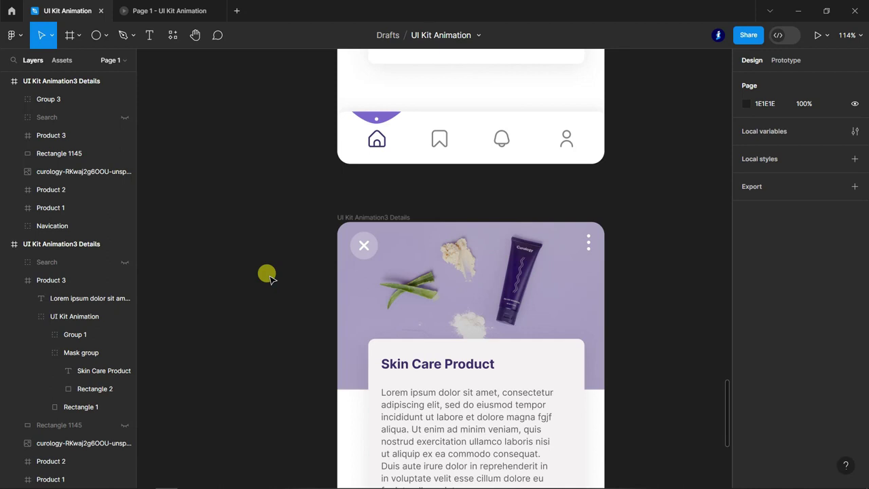
# Step: Rename the duplicated details frame as UI Kit Animation close
pyautogui.scroll(-2, 267, 273)
pyautogui.scroll(-10, 557, 305)
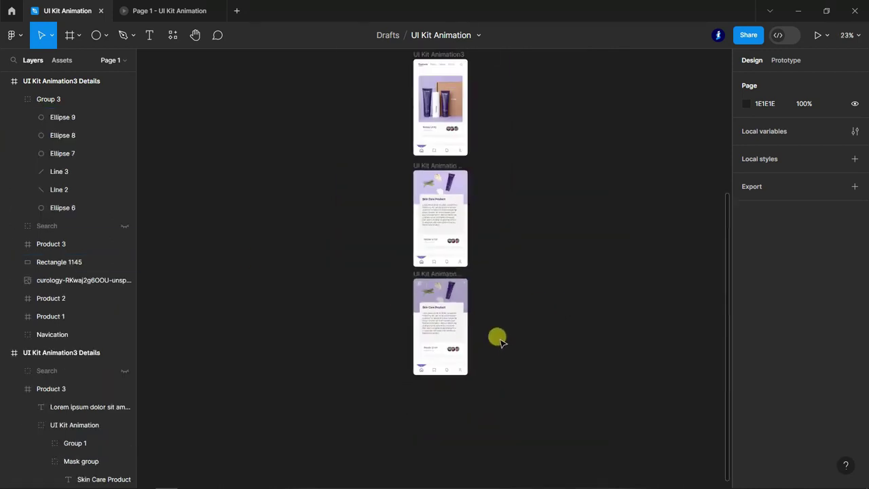
pyautogui.scroll(-3, 503, 343)
pyautogui.click(5, 81)
pyautogui.click(5, 99)
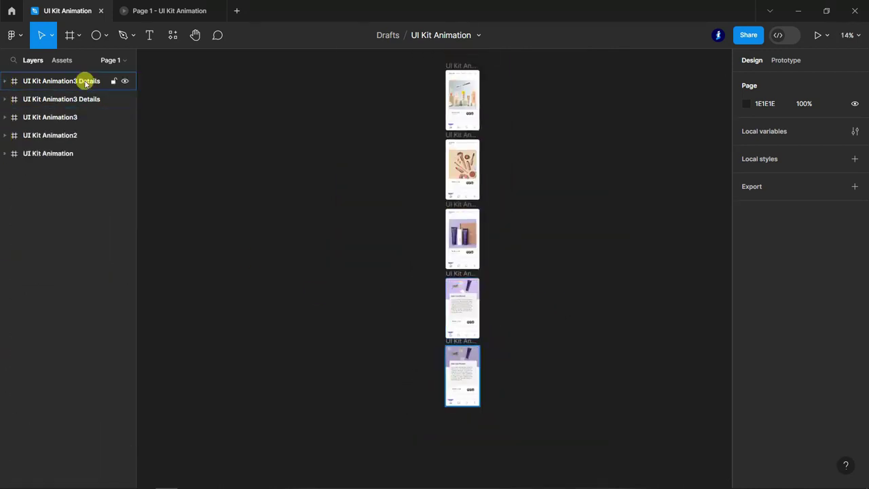
pyautogui.doubleClick(80, 82)
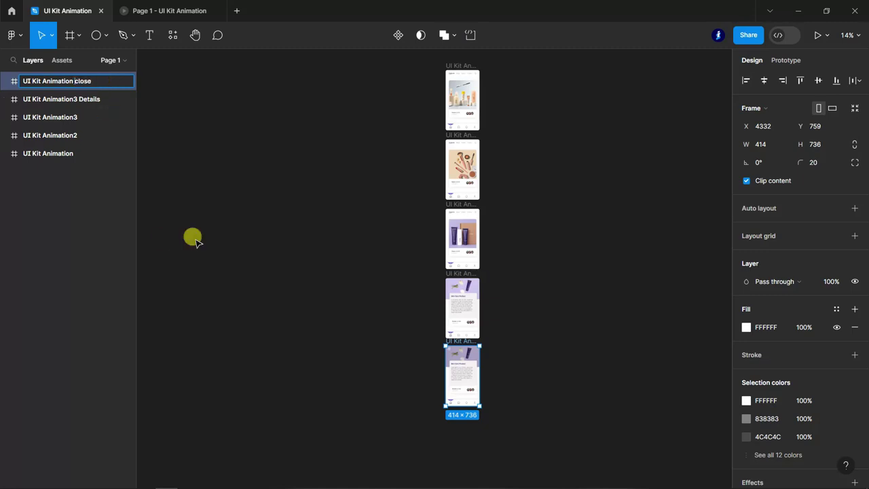
pyautogui.click(498, 393)
# Step: Add a prototype connection from the header image in UI Kit Animation3 Details to the UI Kit Animation close frame
pyautogui.scroll(6, 494, 353)
pyautogui.scroll(-3, 469, 405)
pyautogui.scroll(1, 470, 406)
pyautogui.click(785, 60)
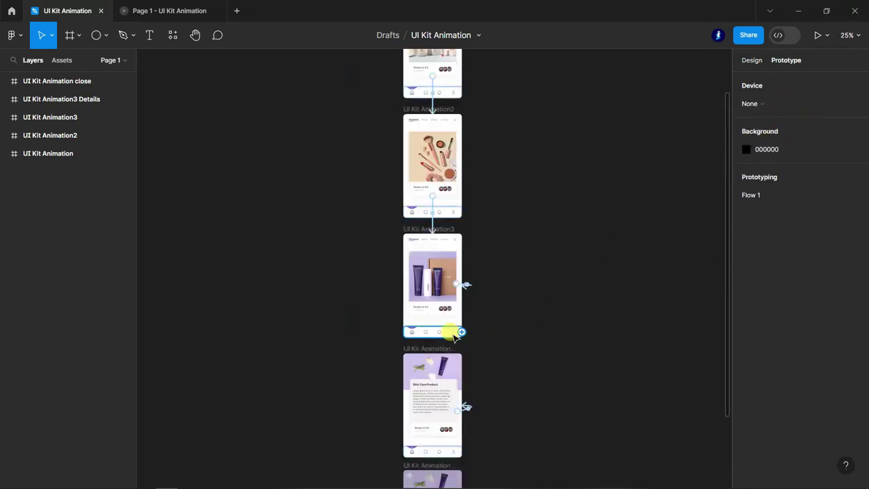
pyautogui.scroll(6, 466, 305)
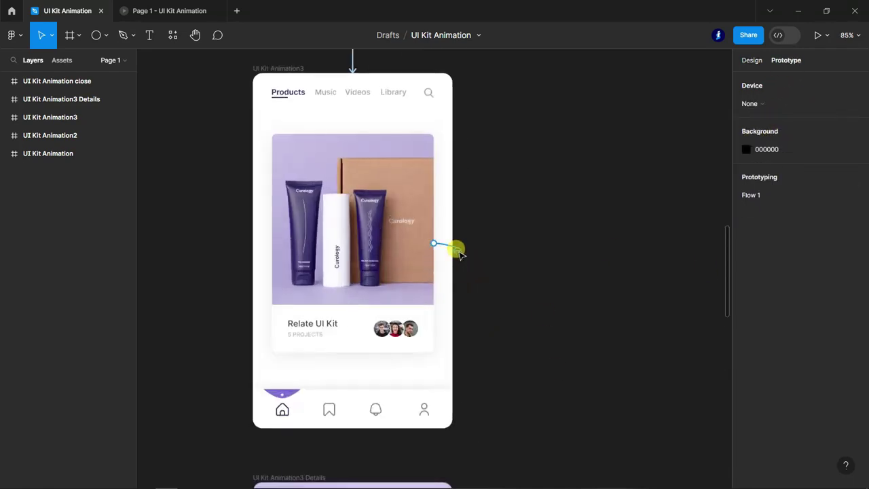
pyautogui.moveTo(458, 254); pyautogui.dragTo(446, 373)
pyautogui.scroll(-3, 345, 406)
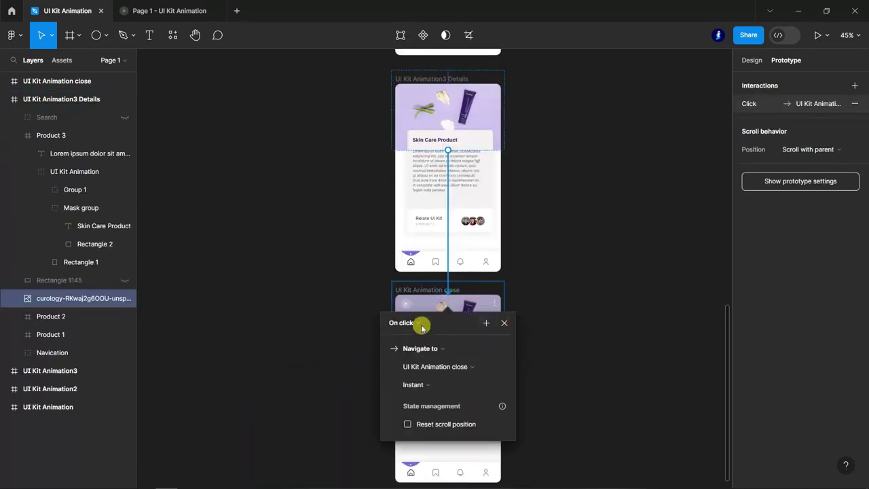
# Step: Set the header image's connection to the UI Kit Animation close frame to a Mouse up trigger with Smart animate
pyautogui.click(422, 327)
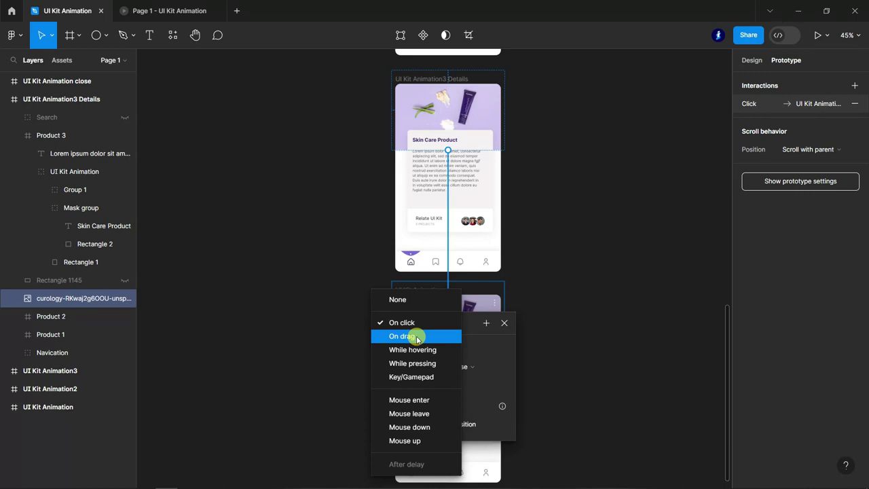
pyautogui.click(420, 440)
pyautogui.scroll(-1, 540, 372)
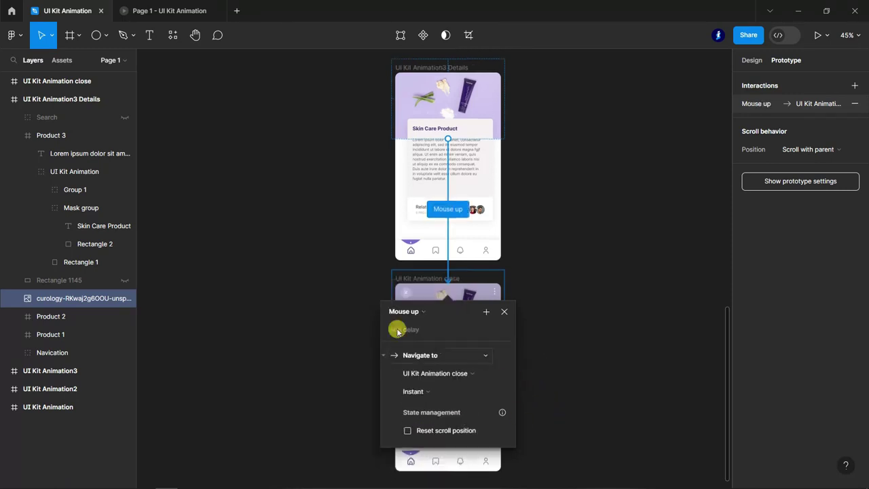
pyautogui.click(496, 394)
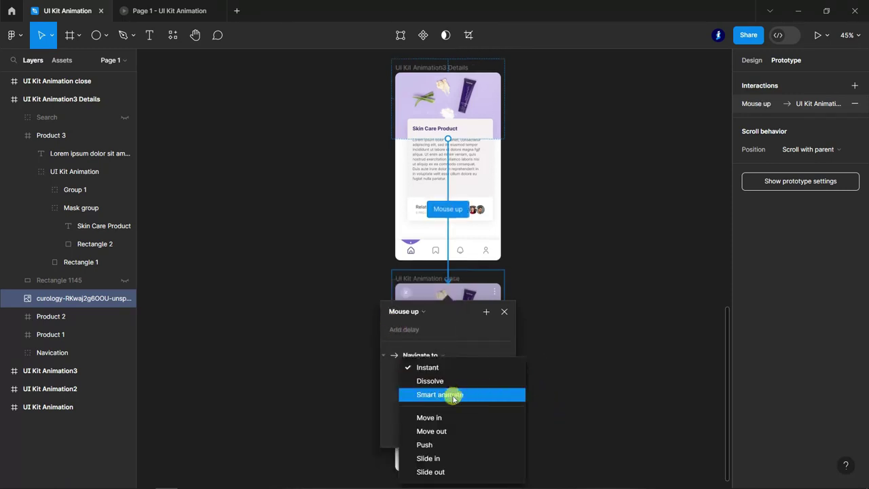
pyautogui.click(477, 394)
pyautogui.click(553, 398)
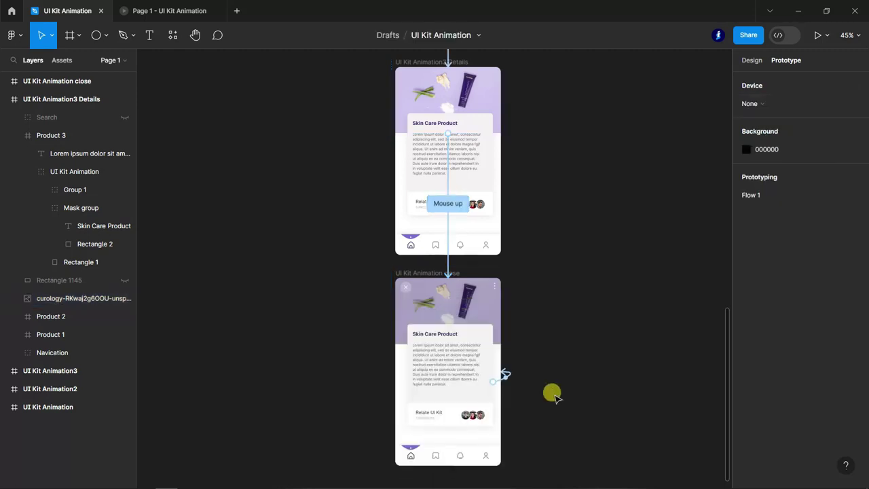
# Step: Group the close icon's cross and circle on their own inside Group 3 of the UI Kit Animation close frame
pyautogui.click(406, 289)
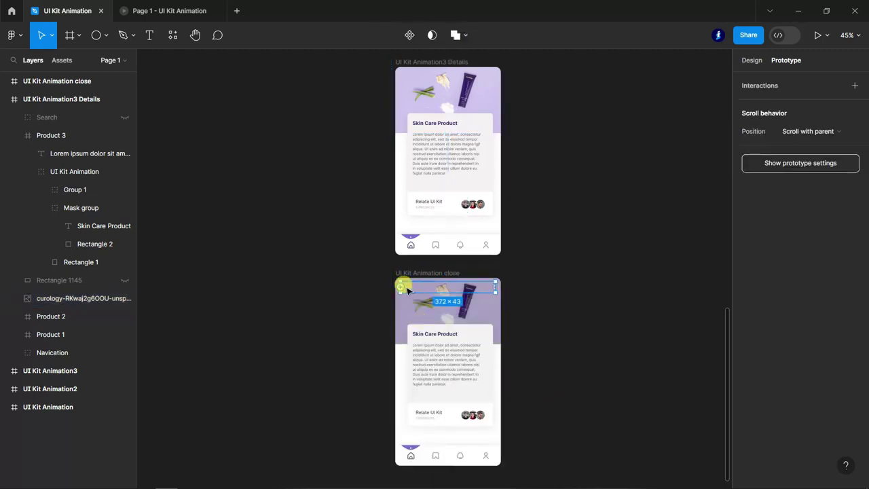
pyautogui.click(6, 100)
pyautogui.click(5, 82)
pyautogui.click(64, 204)
pyautogui.keyDown('shift'); pyautogui.click(62, 176); pyautogui.keyUp('shift')
pyautogui.hotkey('ctrl', 'g')
# Step: Group the three menu dots, Ellipse 7, 8 and 9, separately from the close icon
pyautogui.click(62, 152)
pyautogui.keyDown('shift'); pyautogui.click(64, 116); pyautogui.keyUp('shift')
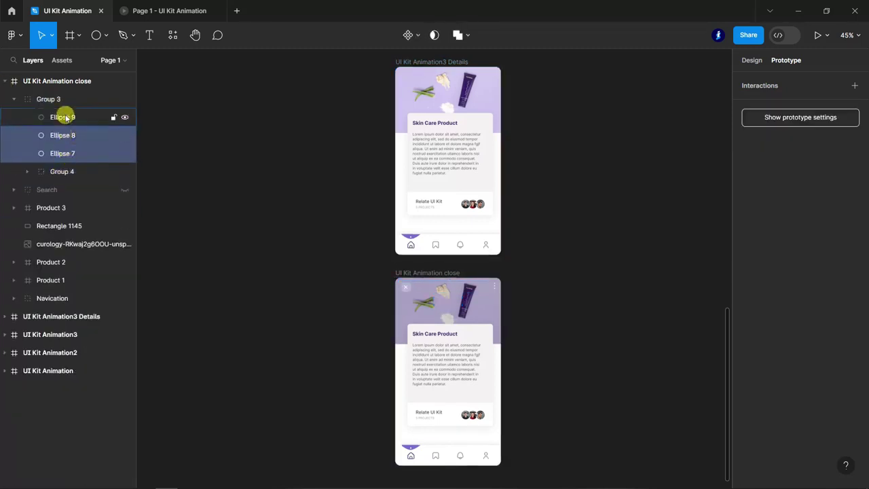
pyautogui.hotkey('ctrl', 'g')
# Step: Connect the close icon group to the UI Kit Animation3 frame with an On click trigger and Smart animate
pyautogui.click(65, 136)
pyautogui.moveTo(406, 286); pyautogui.dragTo(421, 98)
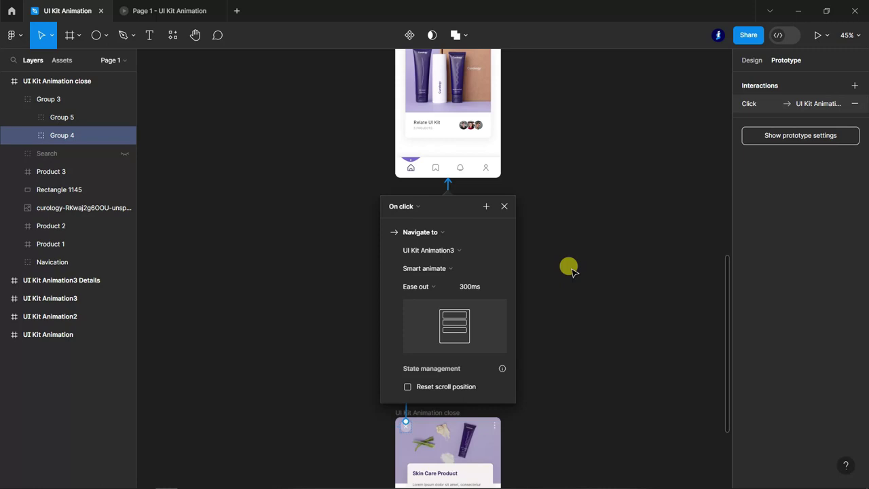
pyautogui.click(418, 207)
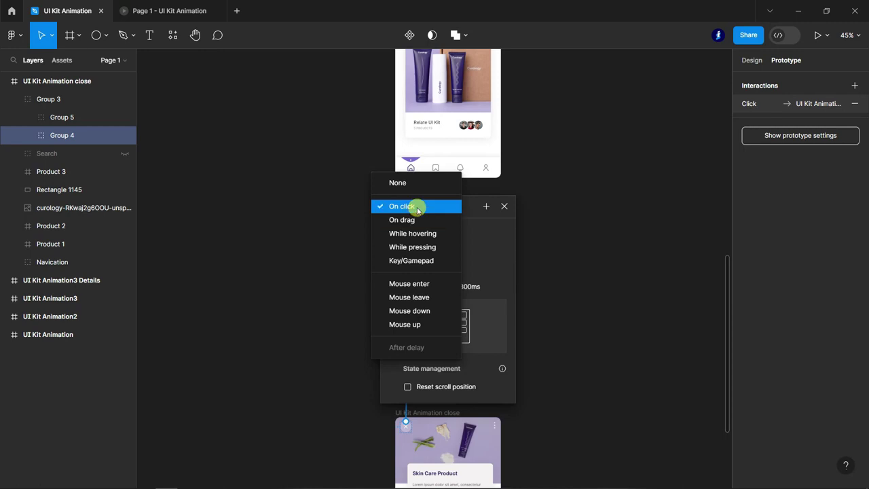
pyautogui.click(417, 209)
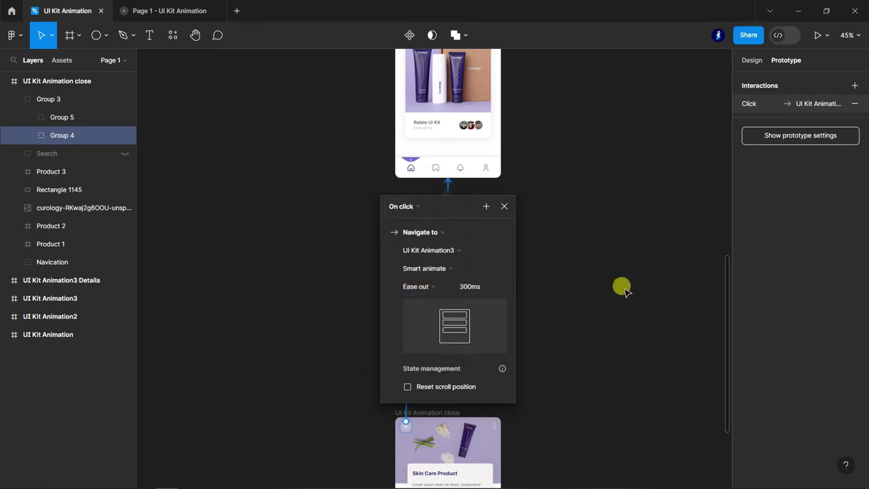
pyautogui.click(623, 288)
# Step: Connect the Curology product card in UI Kit Animation3 back to the UI Kit Animation2 frame with an On drag trigger
pyautogui.scroll(-10, 621, 288)
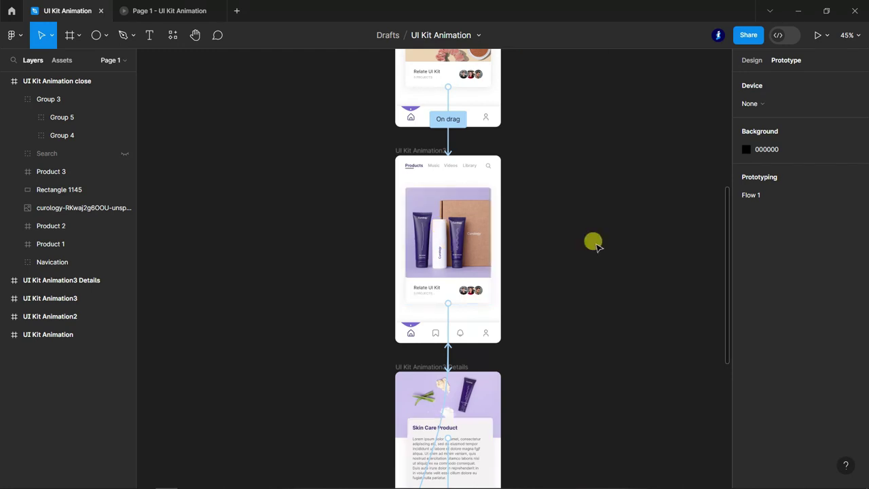
pyautogui.click(448, 194)
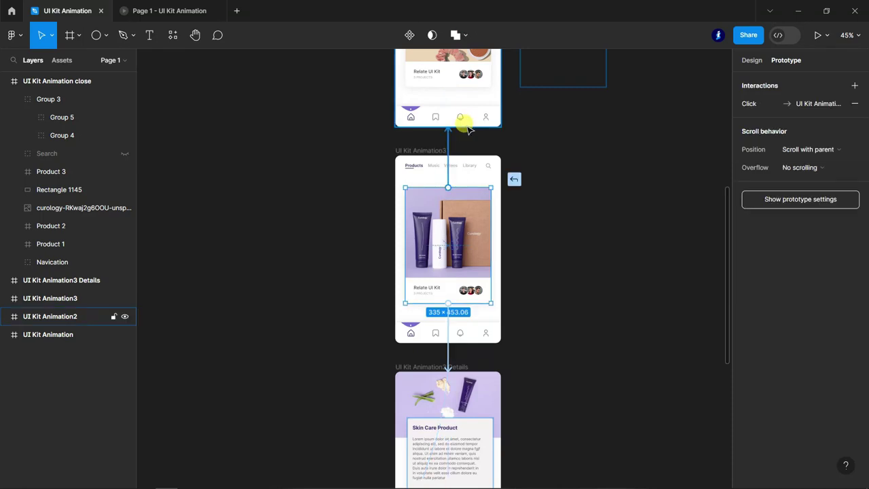
pyautogui.click(466, 132)
pyautogui.click(422, 156)
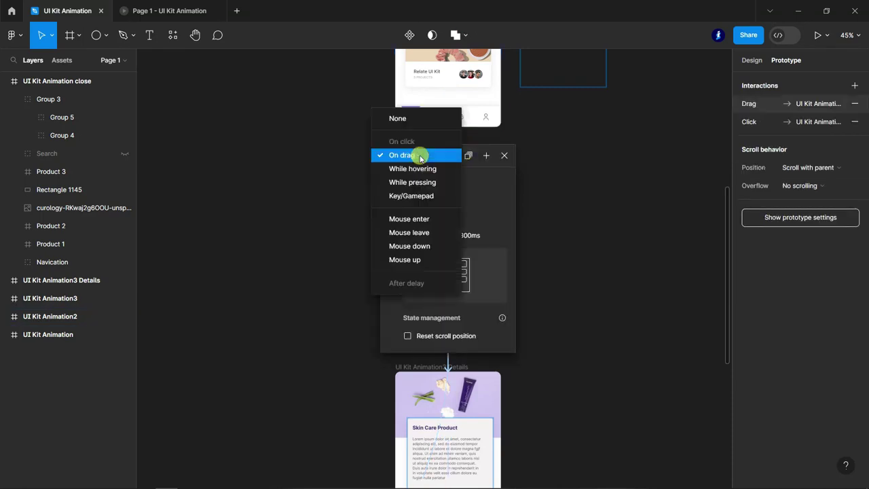
pyautogui.click(560, 260)
pyautogui.scroll(1, 563, 249)
pyautogui.click(577, 249)
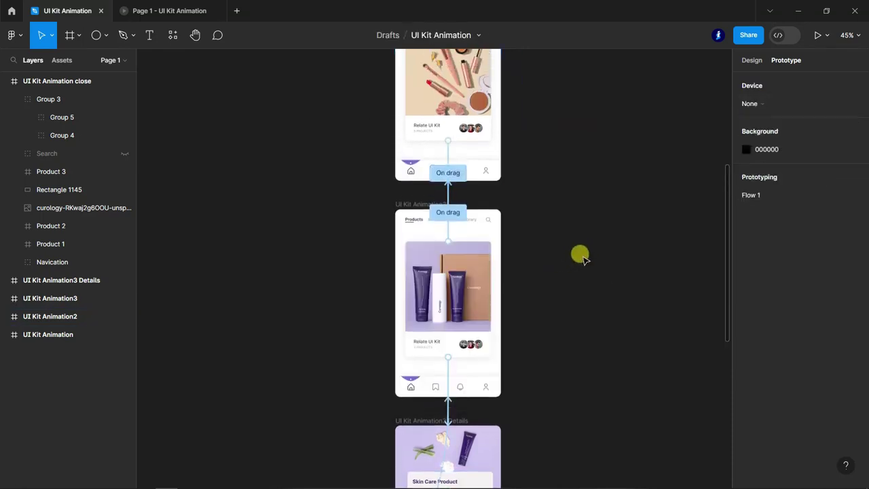
# Step: Connect the makeup brushes card in UI Kit Animation2 back to the UI Kit Animation frame with an On drag trigger
pyautogui.scroll(3, 475, 224)
pyautogui.click(404, 206)
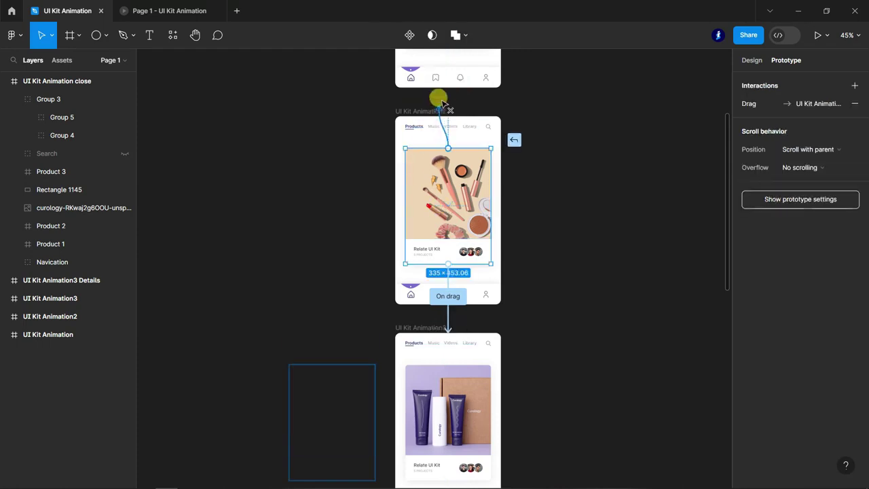
pyautogui.click(446, 99)
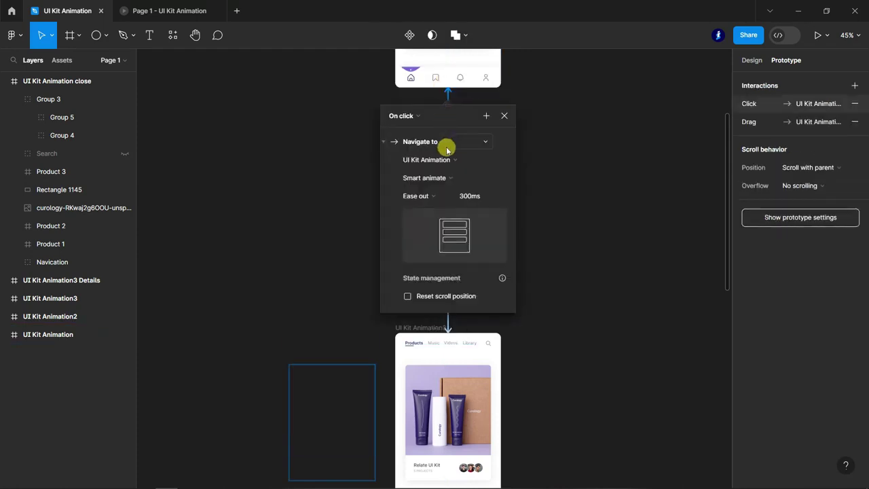
pyautogui.click(411, 115)
pyautogui.click(402, 128)
pyautogui.click(572, 241)
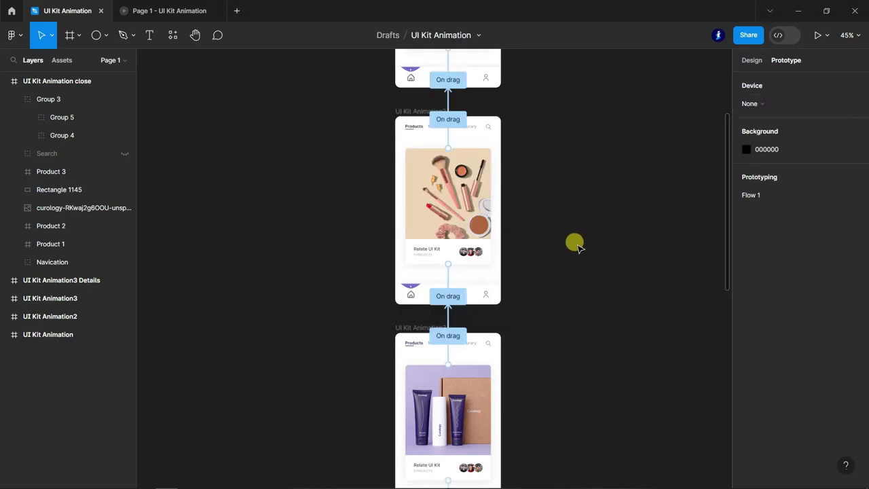
# Step: Preview Flow 1 from UI Kit Animation, swiping through the product cards, opening the details screen and closing it again
pyautogui.scroll(5, 574, 242)
pyautogui.scroll(-1, 575, 242)
pyautogui.click(389, 110)
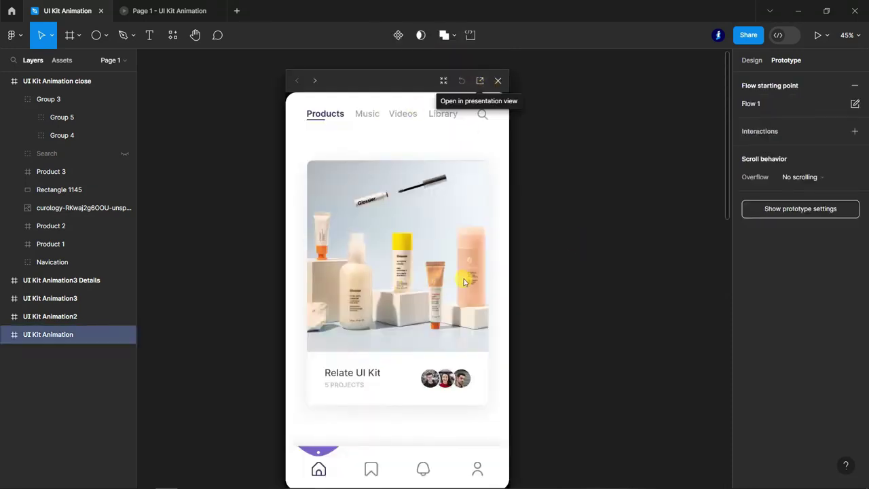
pyautogui.moveTo(472, 281); pyautogui.dragTo(410, 287)
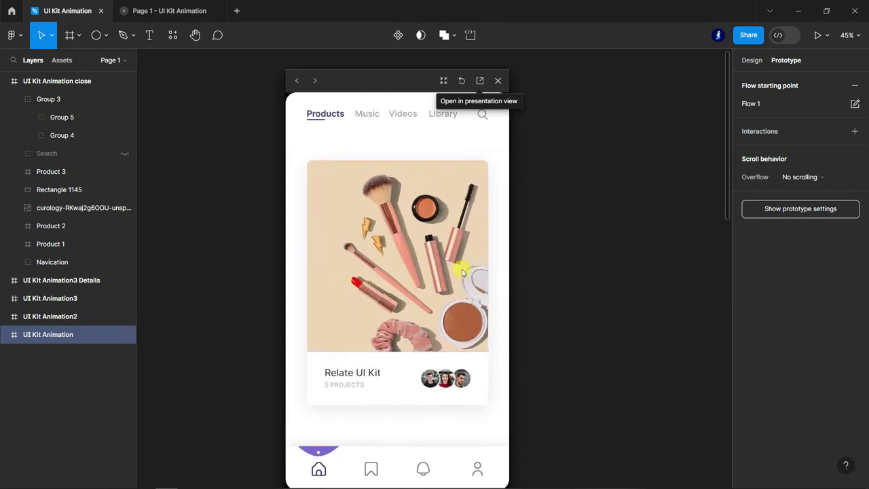
pyautogui.moveTo(444, 257); pyautogui.dragTo(256, 254)
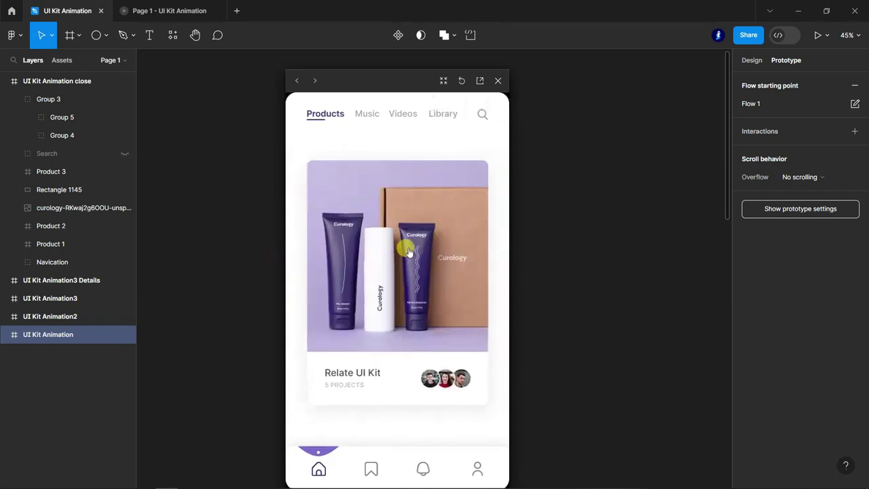
pyautogui.click(408, 251)
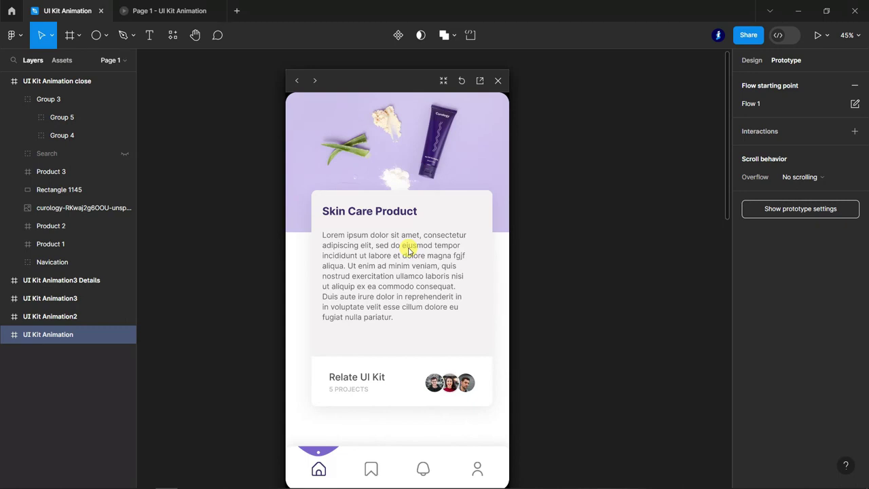
pyautogui.click(306, 111)
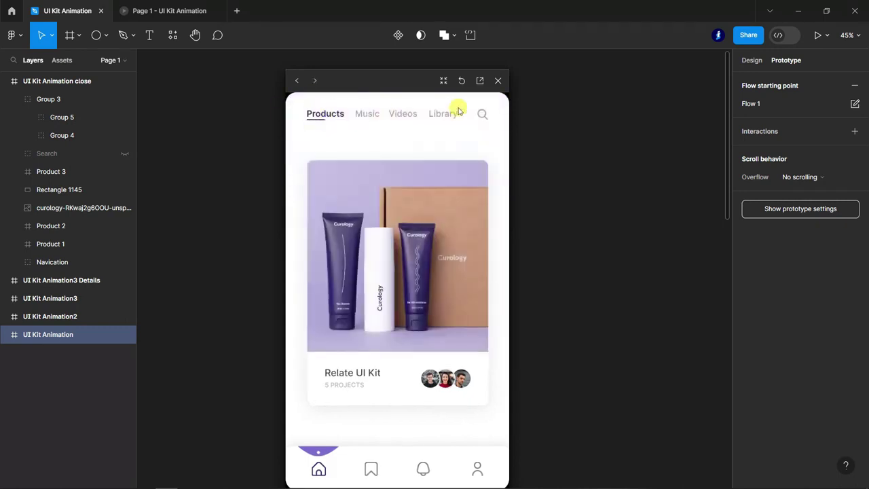
pyautogui.click(499, 82)
# Step: Change the trigger of the details header image's connection to the close frame to While hovering
pyautogui.scroll(2, 560, 278)
pyautogui.scroll(-2, 559, 278)
pyautogui.scroll(-4, 451, 263)
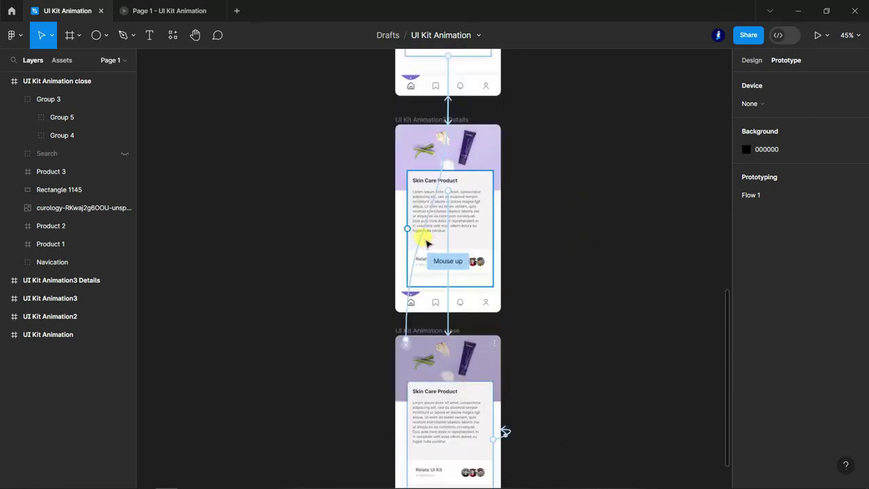
pyautogui.click(448, 243)
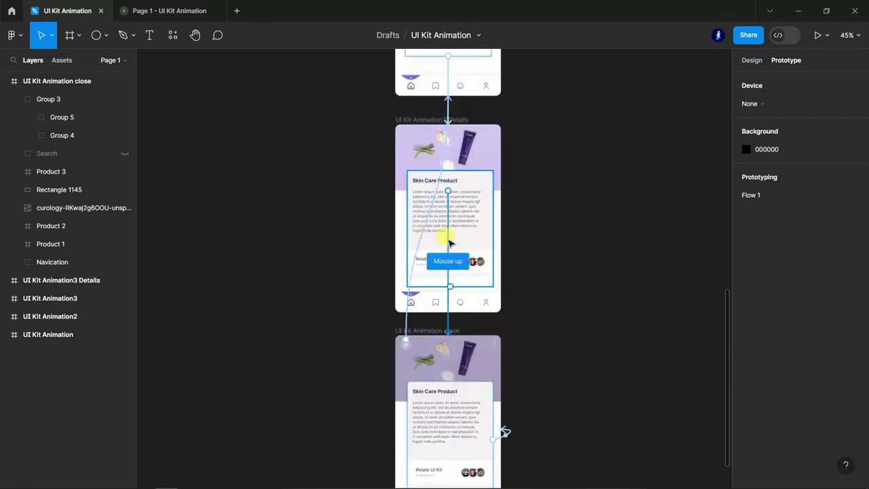
pyautogui.moveTo(448, 243)
pyautogui.mouseDown()
pyautogui.moveTo(454, 180)
pyautogui.moveTo(450, 240)
pyautogui.mouseUp()
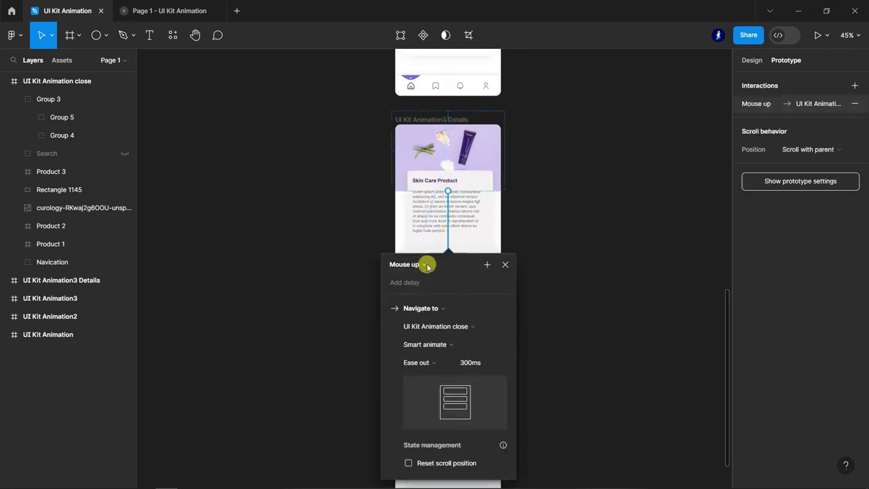
pyautogui.click(425, 265)
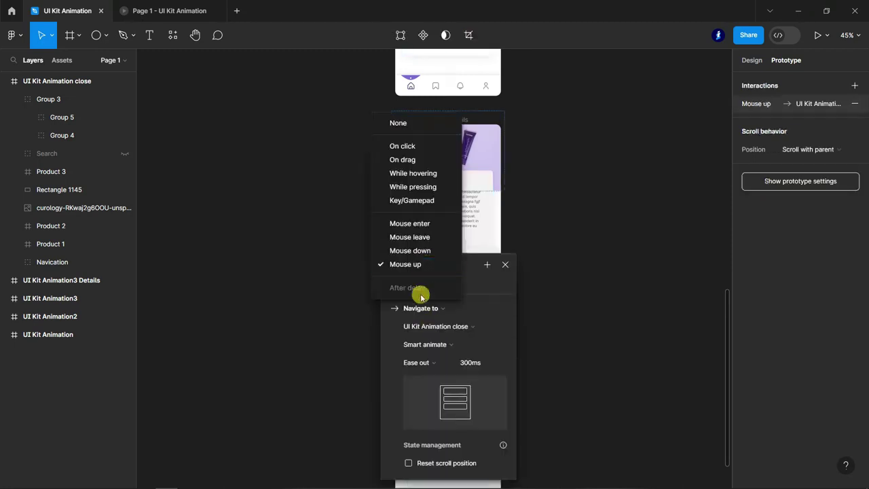
pyautogui.click(433, 179)
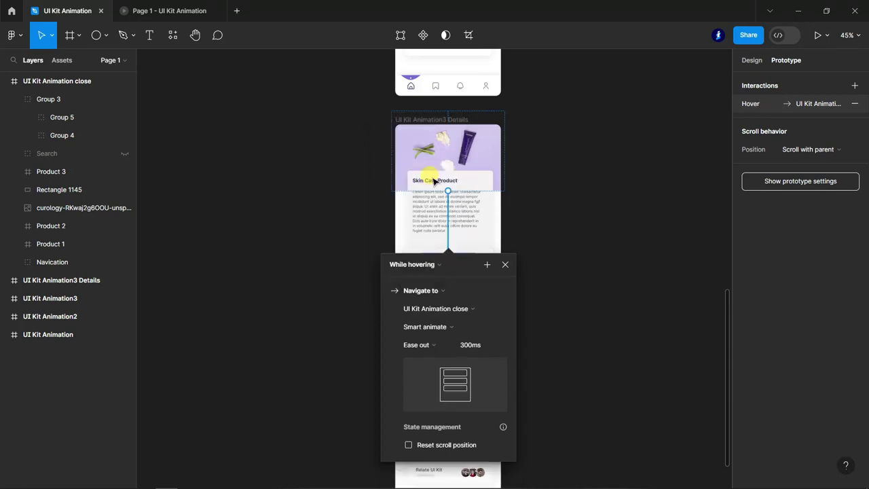
pyautogui.click(575, 338)
# Step: Test the prototype in presentation view by opening the product details, closing them with the close icon and swiping the cards
pyautogui.hotkey('ctrl', 'alt', 'Return')
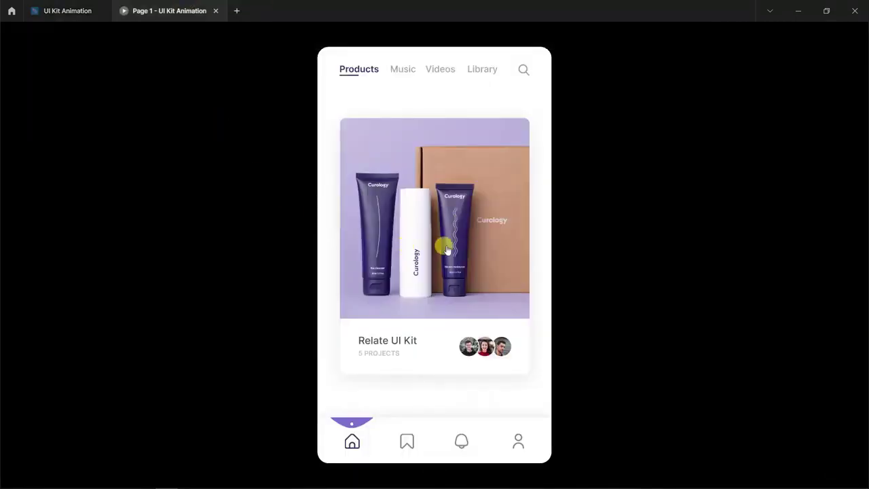
pyautogui.moveTo(444, 247)
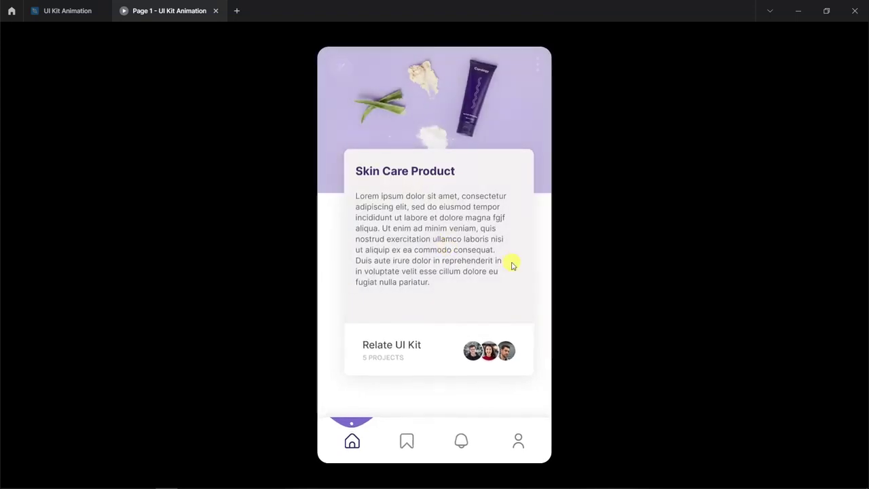
pyautogui.click(342, 69)
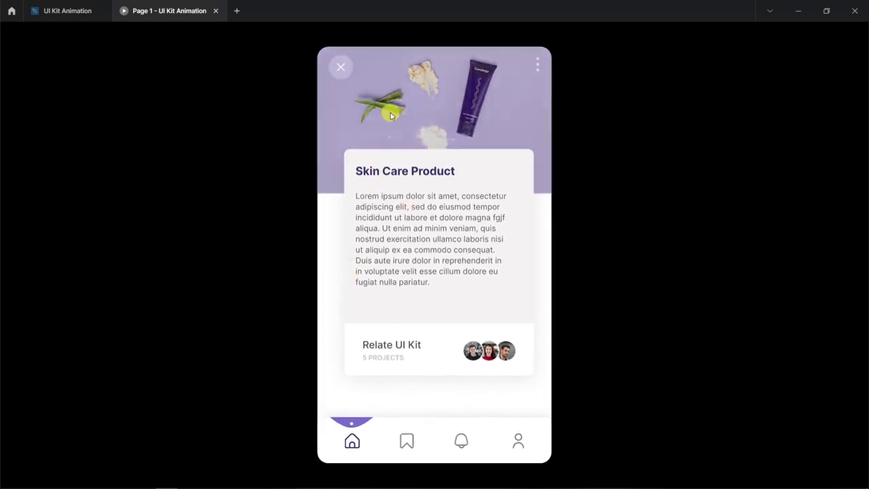
pyautogui.click(339, 69)
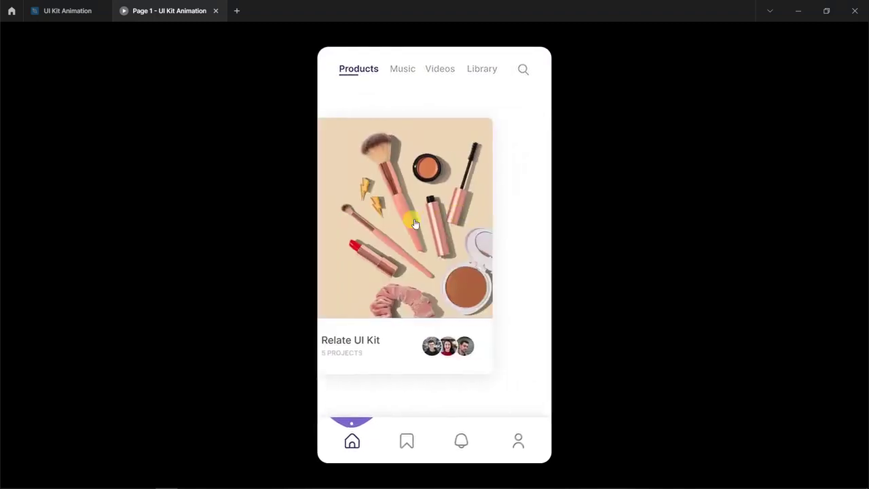
pyautogui.click(436, 224)
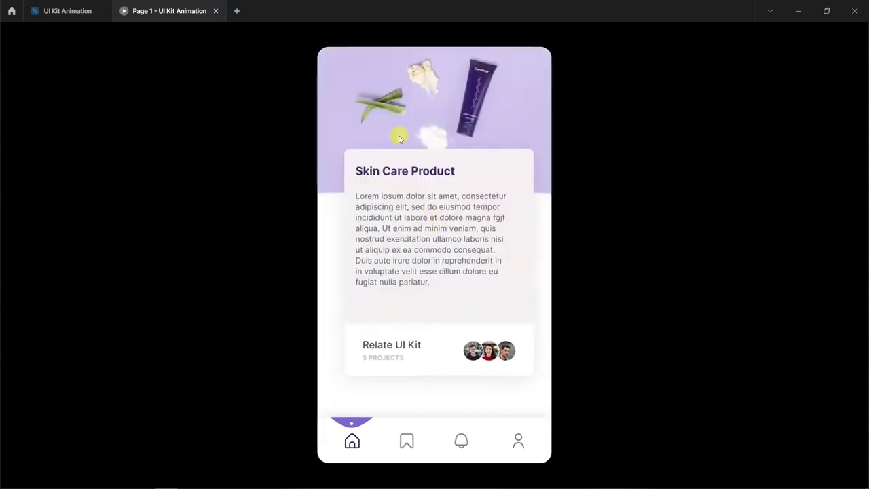
pyautogui.click(340, 67)
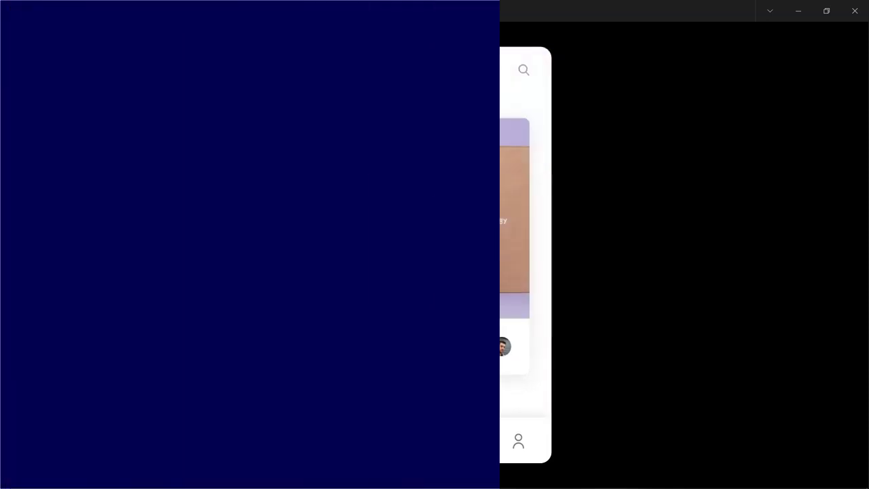